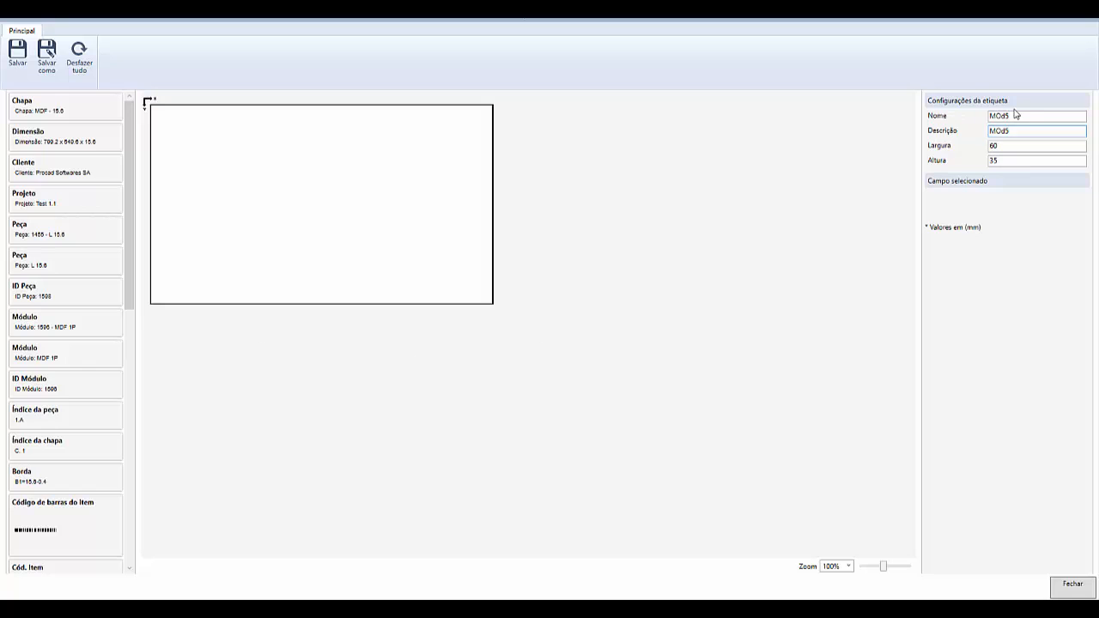
Step: Place the Cliente and Dimensão fields at the label's top, widening them to about 44 mm and 48 mm
left_click_drag(94, 168, 181, 134)
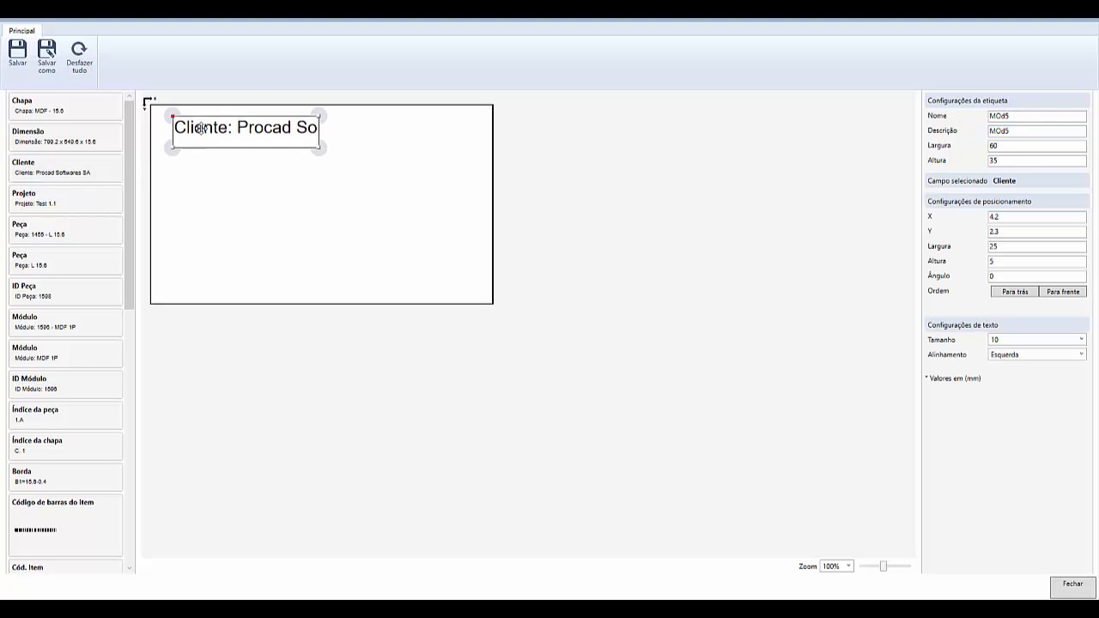
left_click_drag(304, 129, 418, 133)
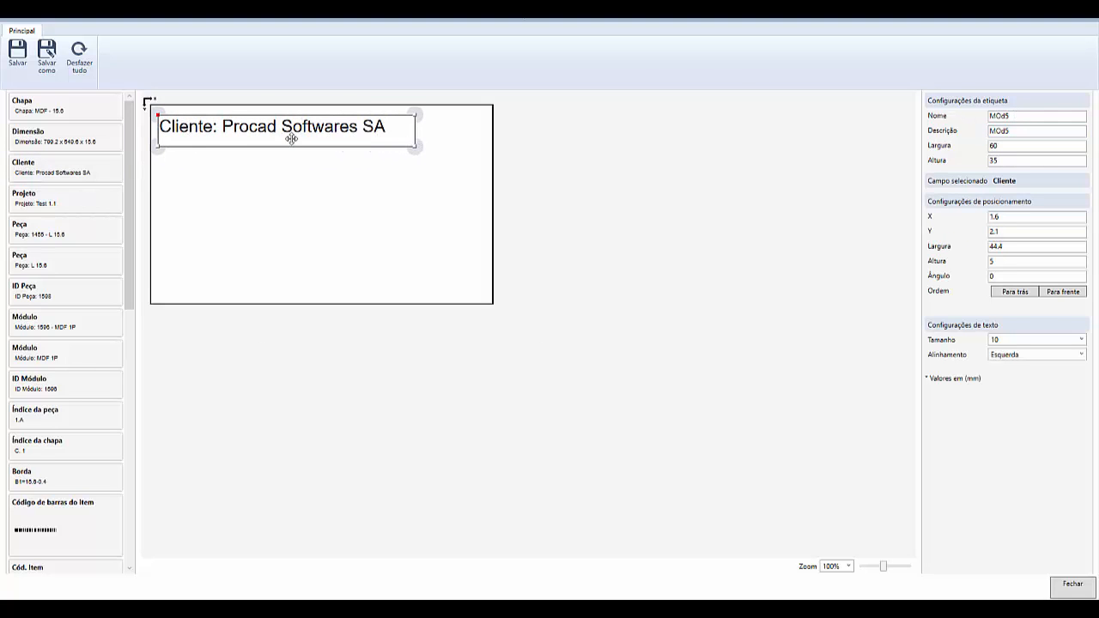
left_click_drag(110, 152, 166, 156)
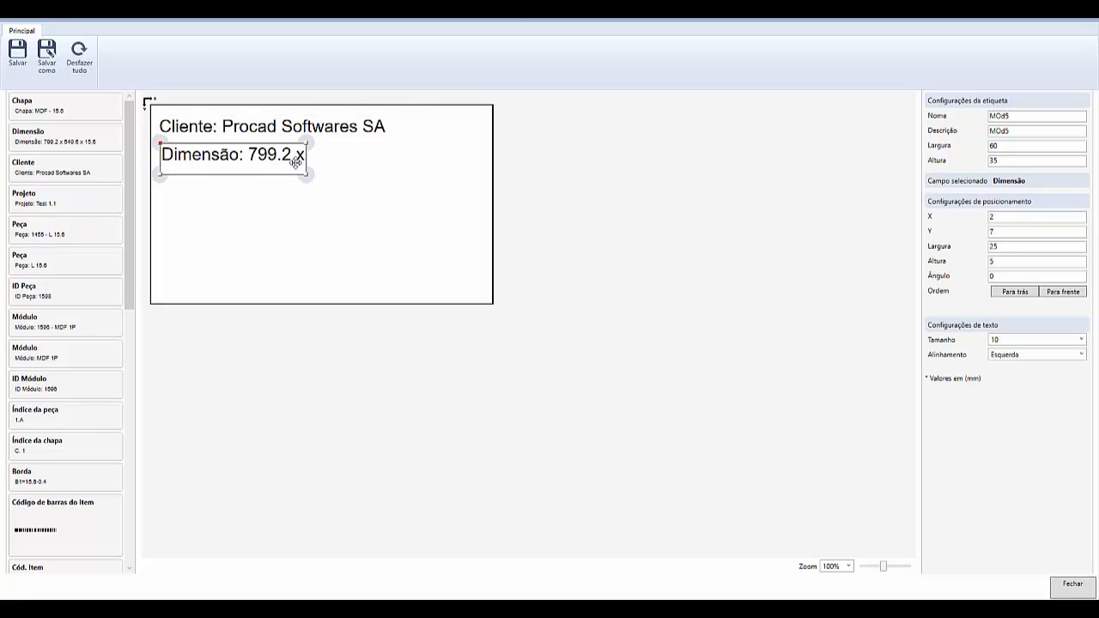
left_click_drag(312, 158, 440, 159)
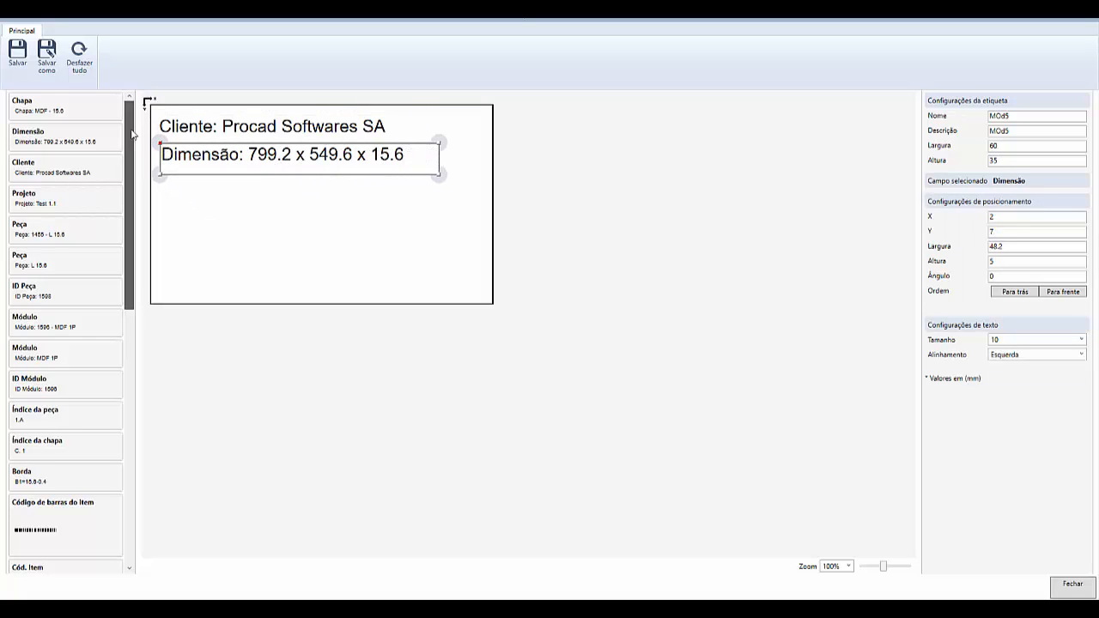
Step: Add the Imagem field below the dimension, enlarge it to about 44 by 14 mm, and save the label
scroll(137, 213, "down", 3)
scroll(137, 213, "down", 10)
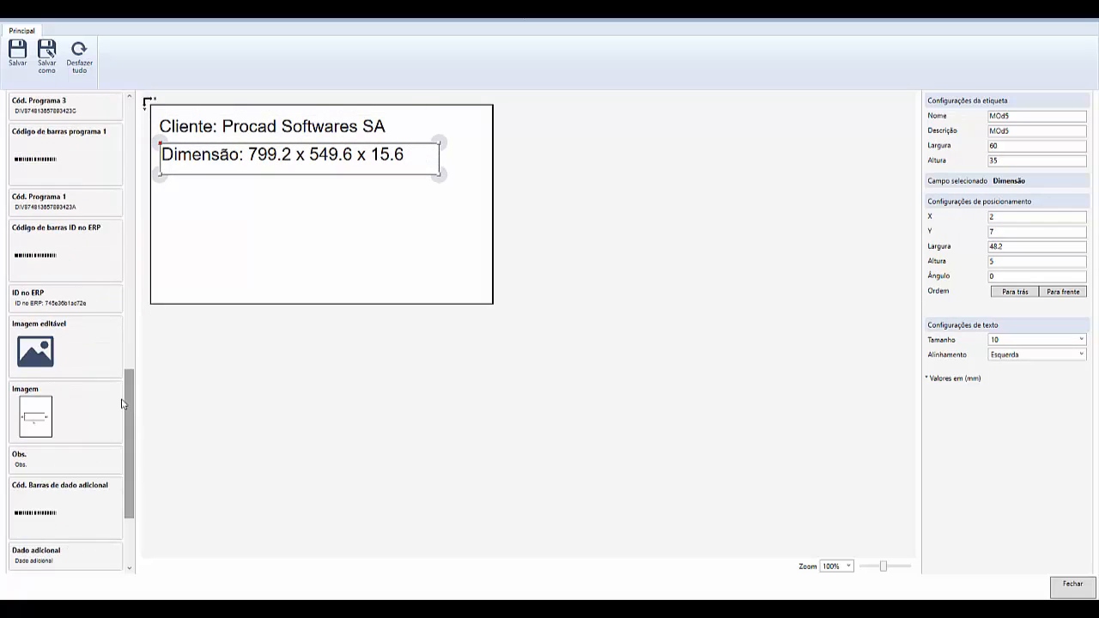
left_click_drag(190, 321, 249, 247)
left_click_drag(322, 258, 356, 216)
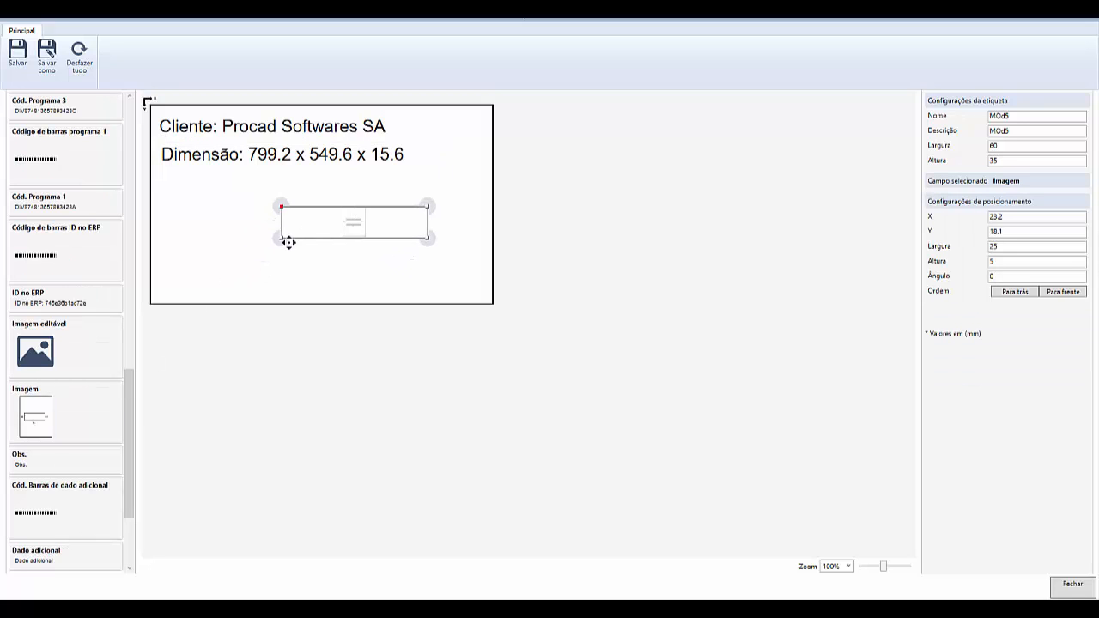
left_click_drag(276, 241, 171, 290)
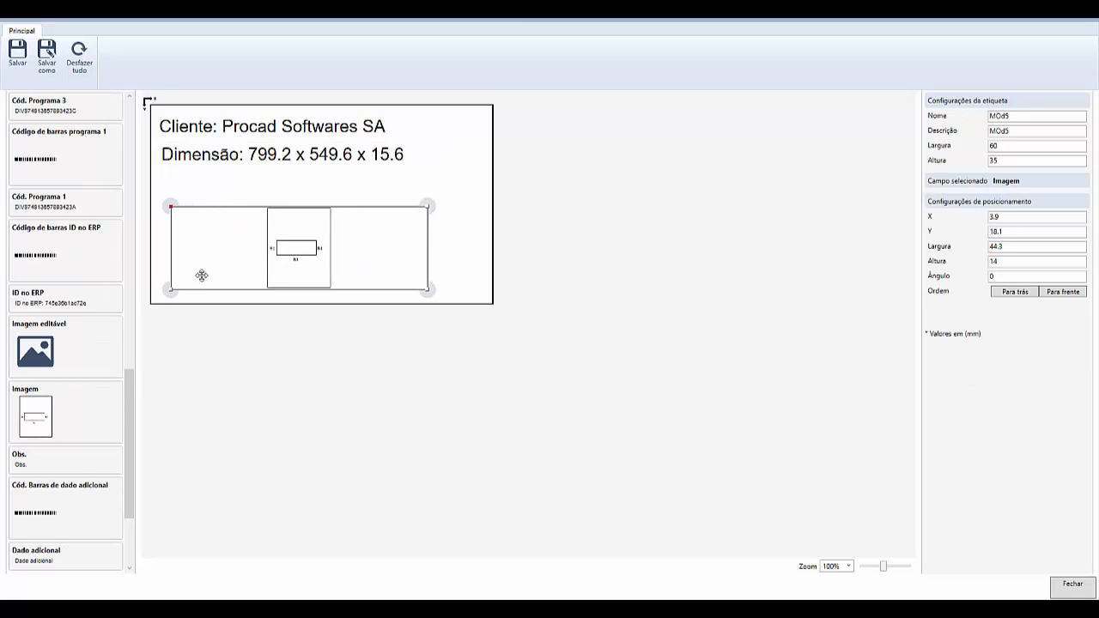
left_click(16, 51)
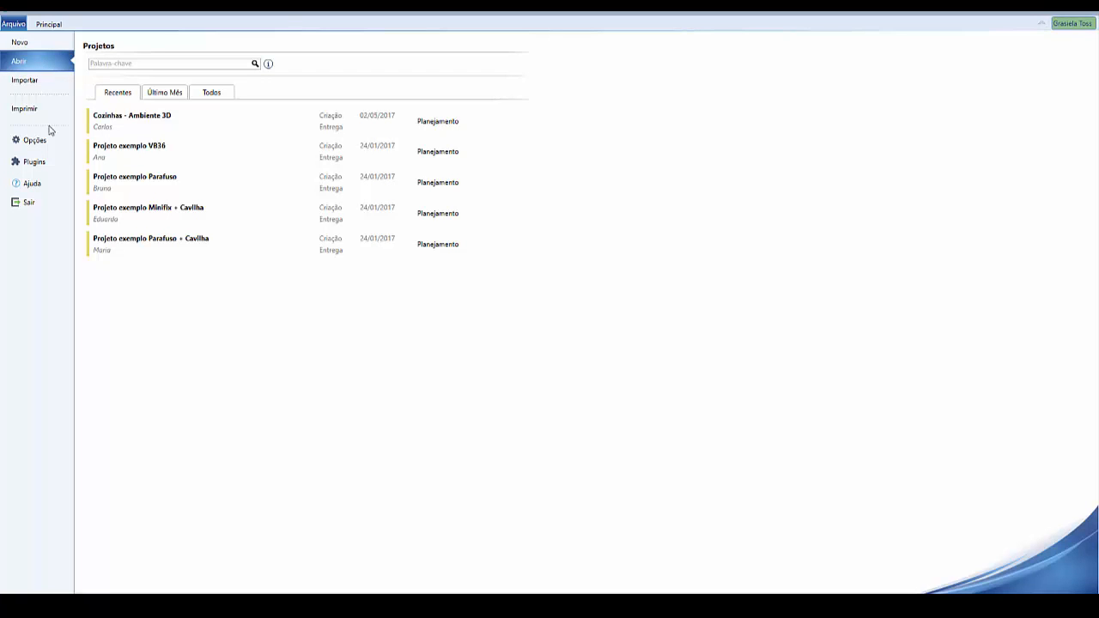
Step: Activate the Editor de Operações plugin and open the operations of item 2116 Lateral 15.6 (Dir) in the project
left_click(54, 162)
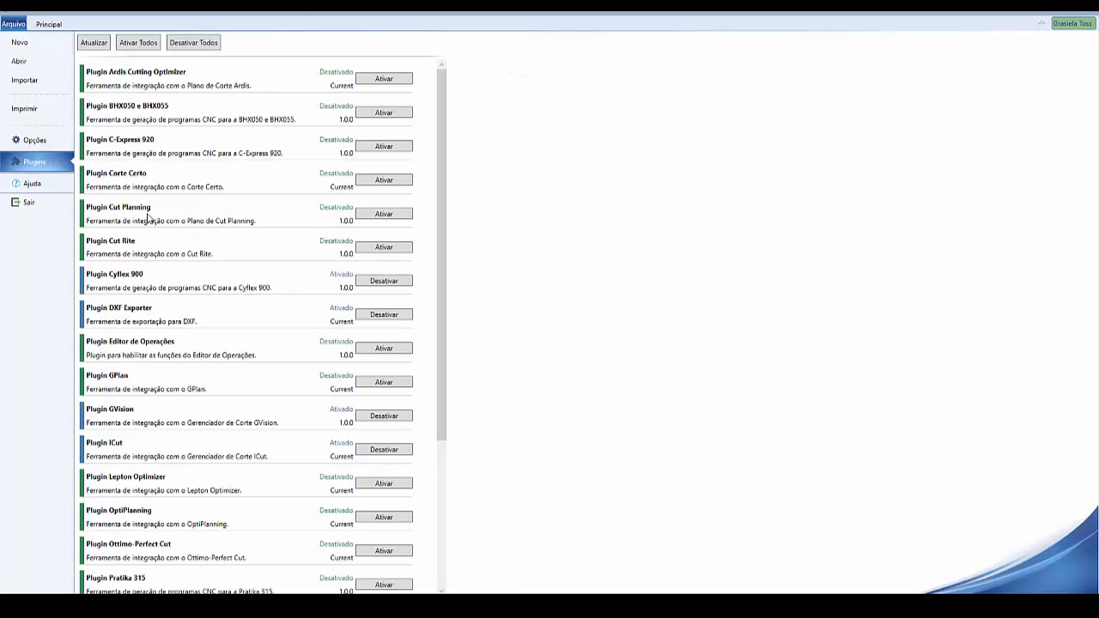
left_click(384, 348)
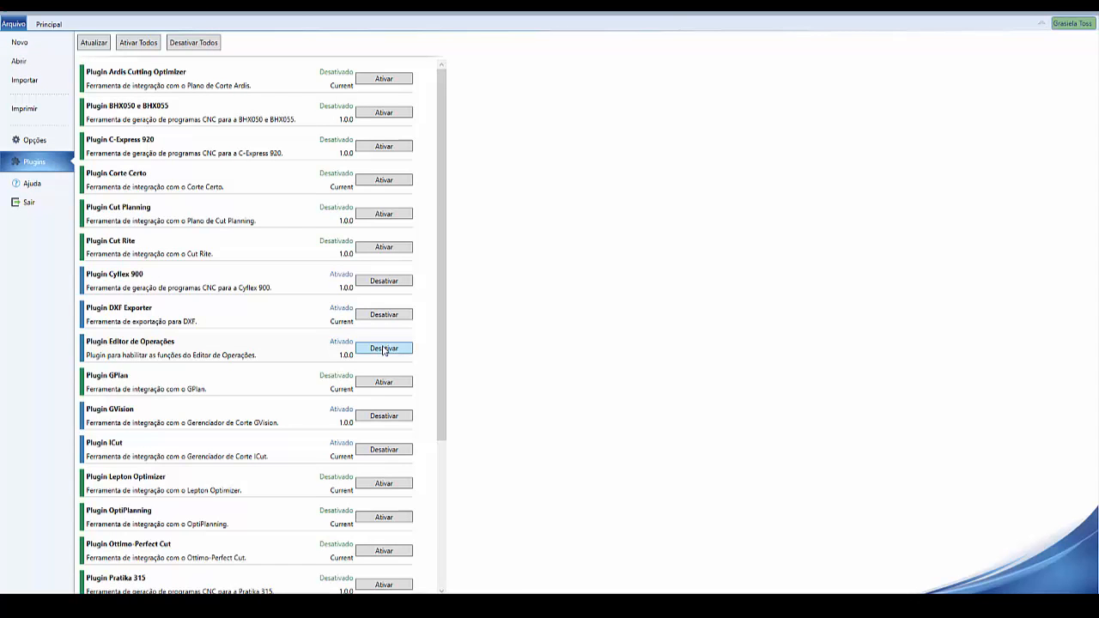
left_click(49, 24)
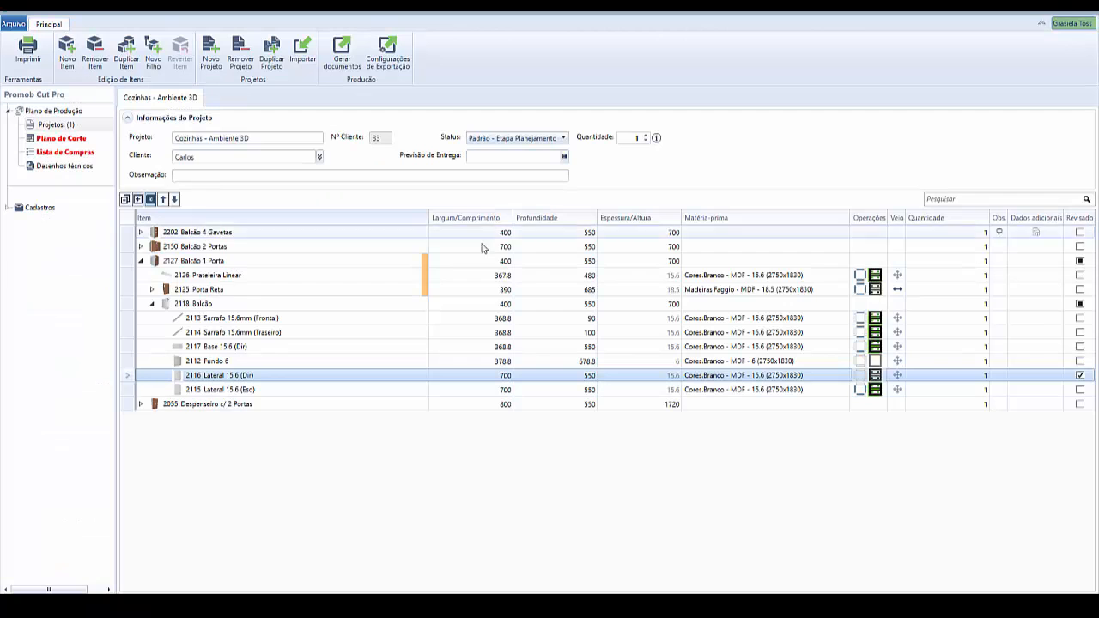
left_click(876, 378)
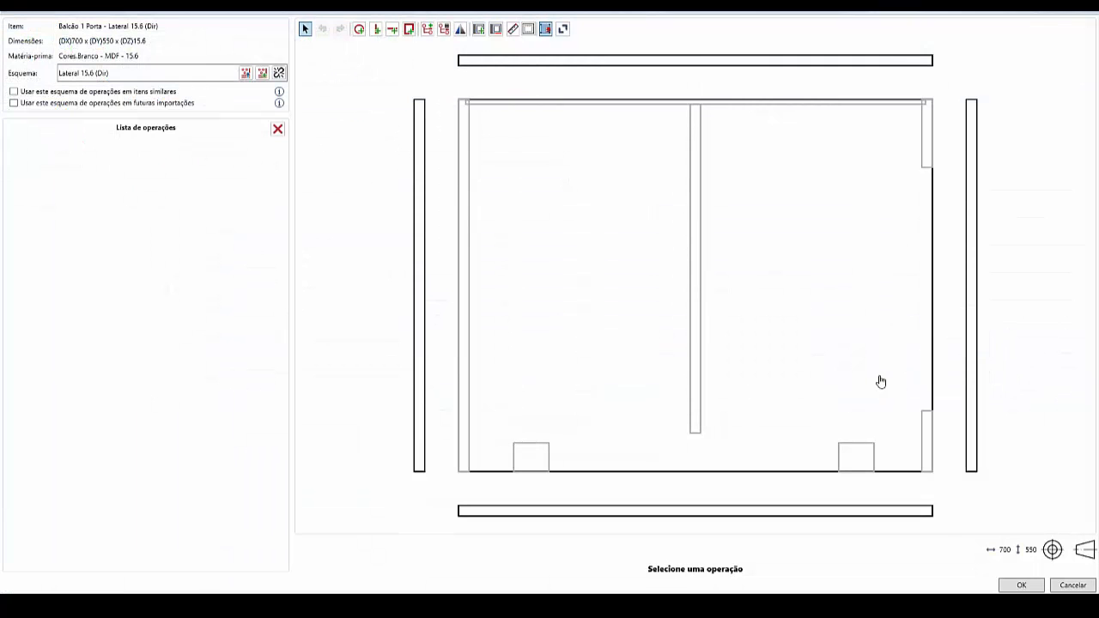
Step: Add a hole referenced to the panel's lower-left corner at X 8.1, Y 37, with diameter 5 and depth 12
left_click(359, 28)
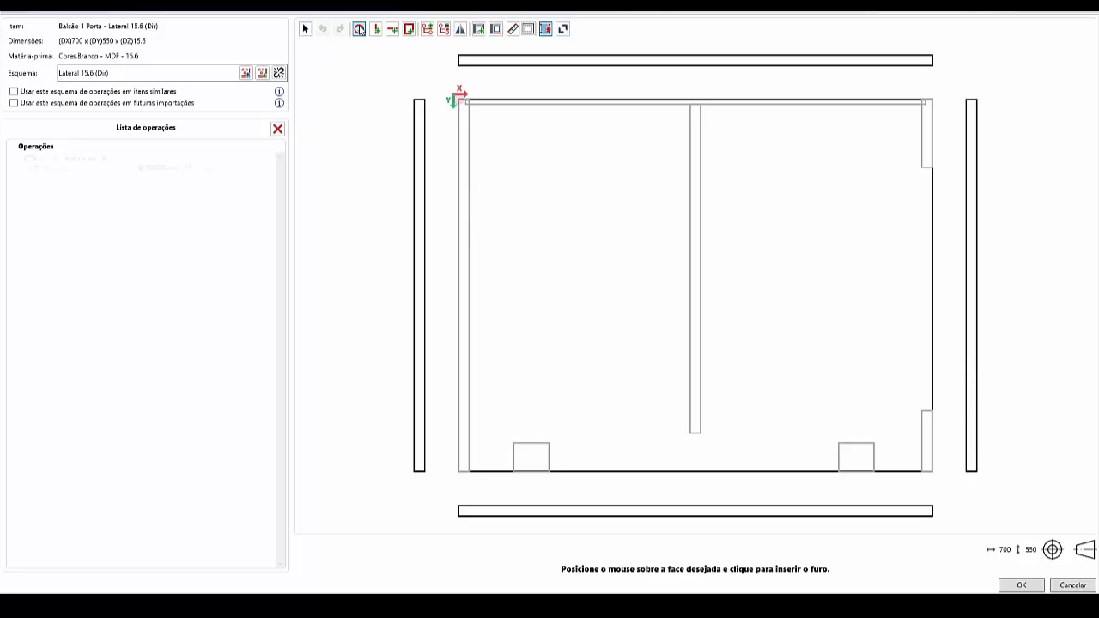
left_click(457, 470)
left_click(41, 191)
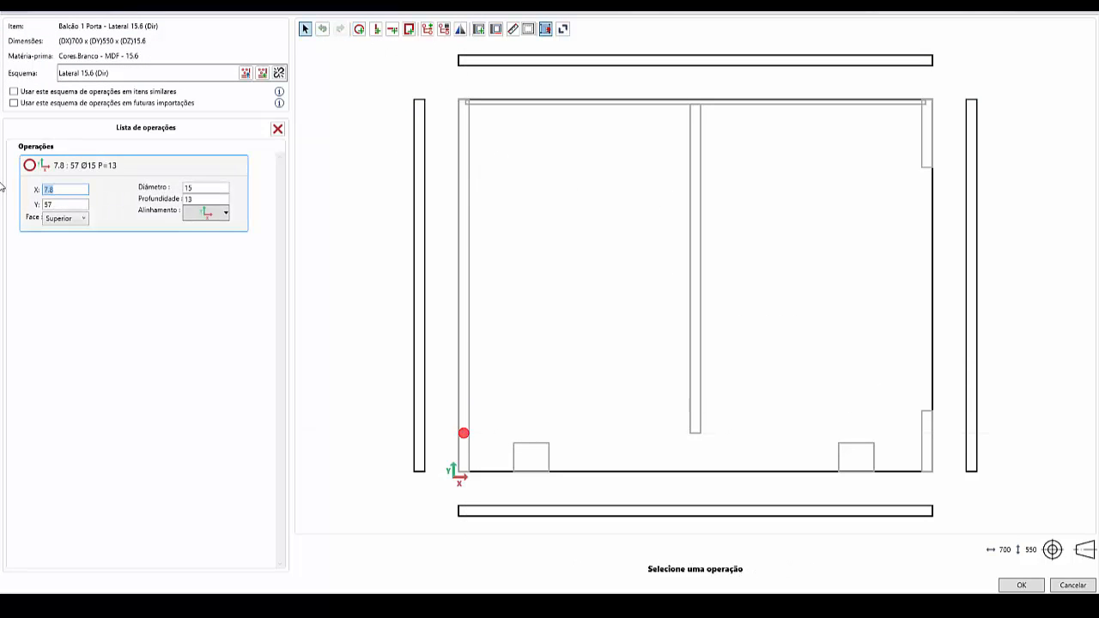
key("Tab")
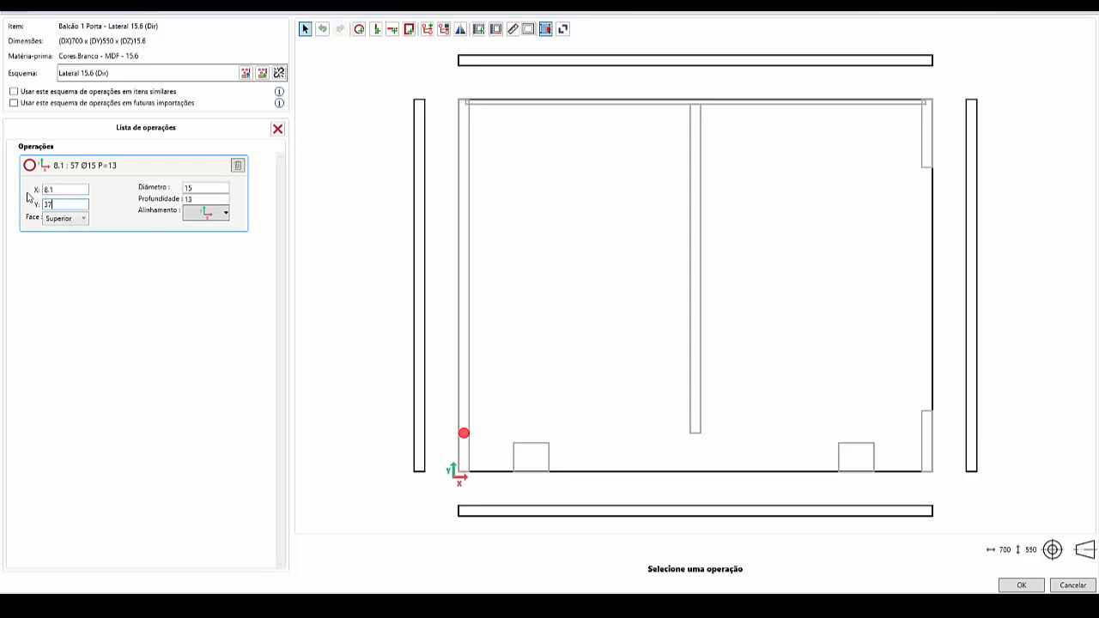
key("Tab")
type("5")
key("Tab")
type("12")
Step: Add a second hole above the lower-left one at X 8.1, Y 37+32, with diameter 8 and depth 12
left_click(359, 29)
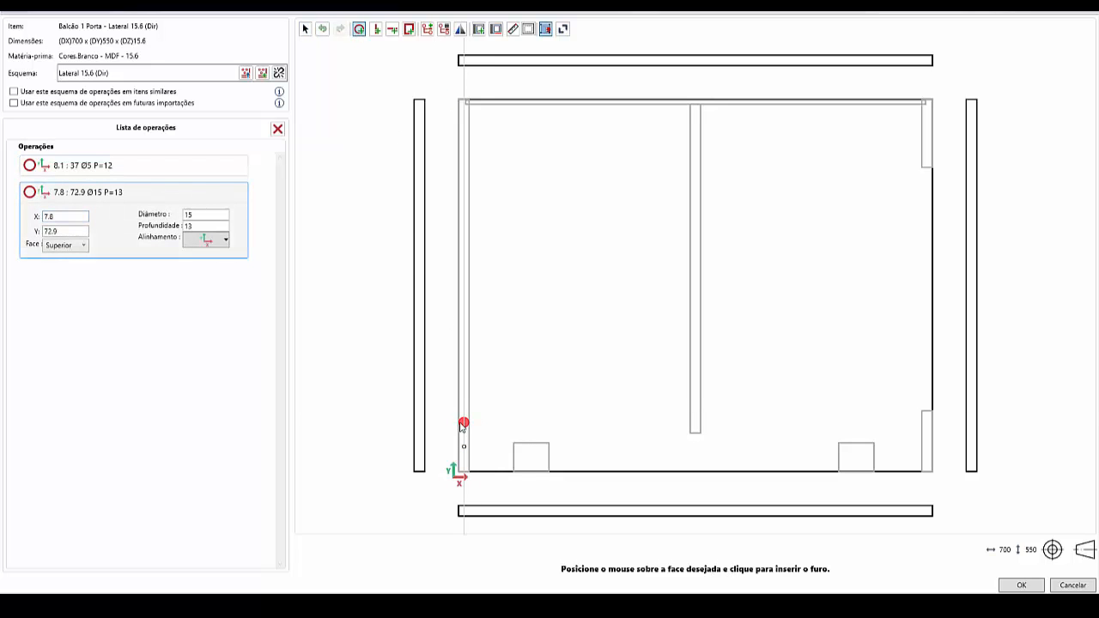
left_click(462, 423)
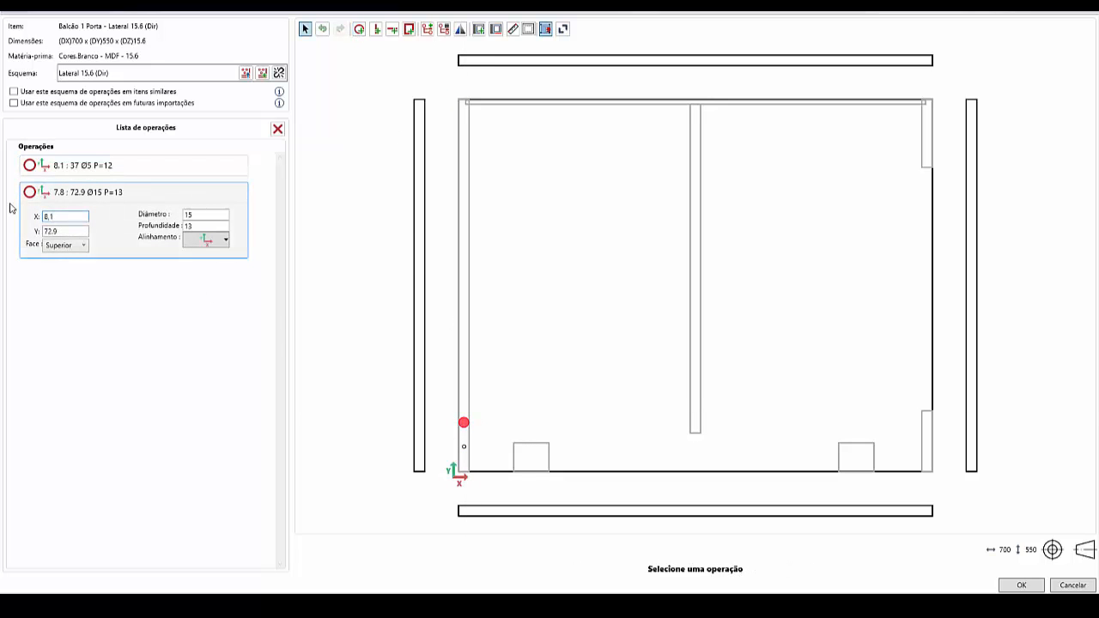
key("Tab")
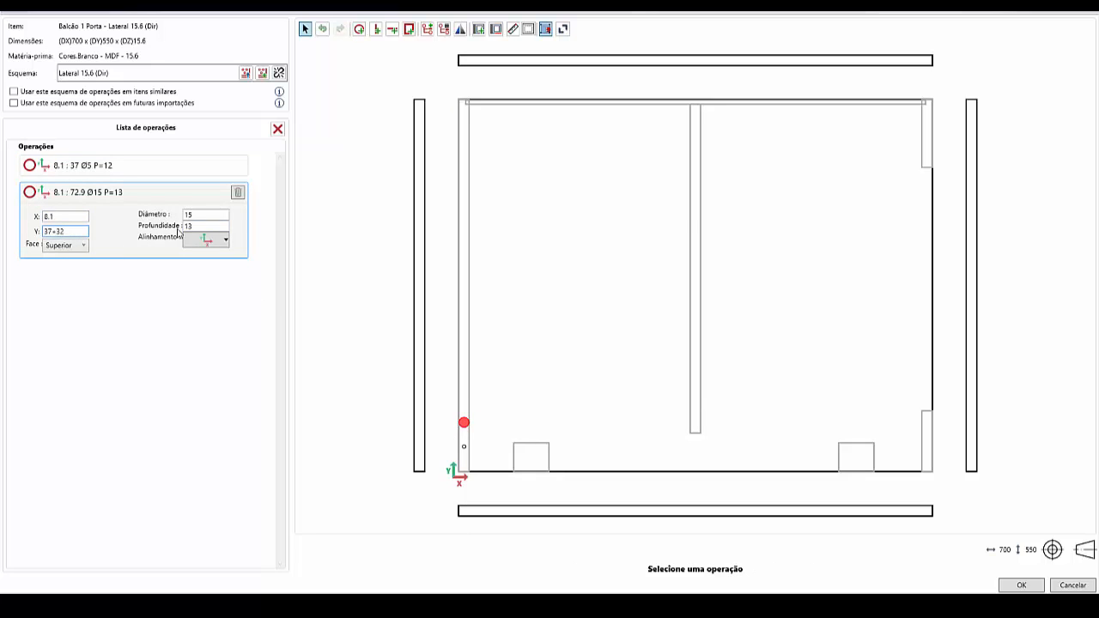
key("Tab")
key("Tab")
type("12")
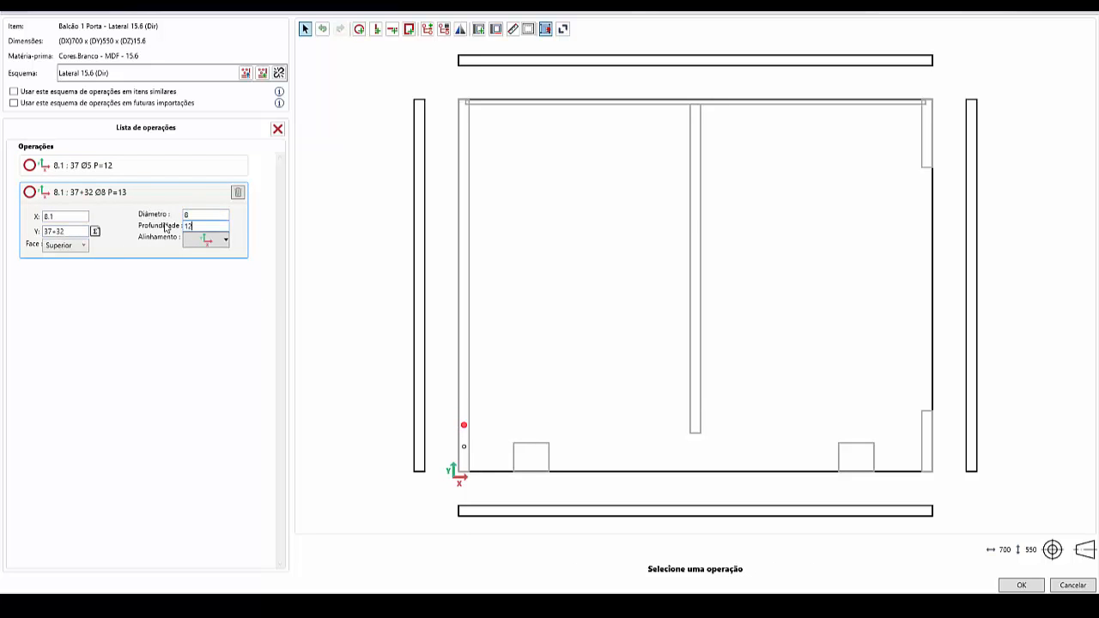
Step: Add a hole referenced to the panel's upper-left corner at X 8.1, Y 37, with diameter 5 and depth 12
left_click(358, 29)
left_click(464, 132)
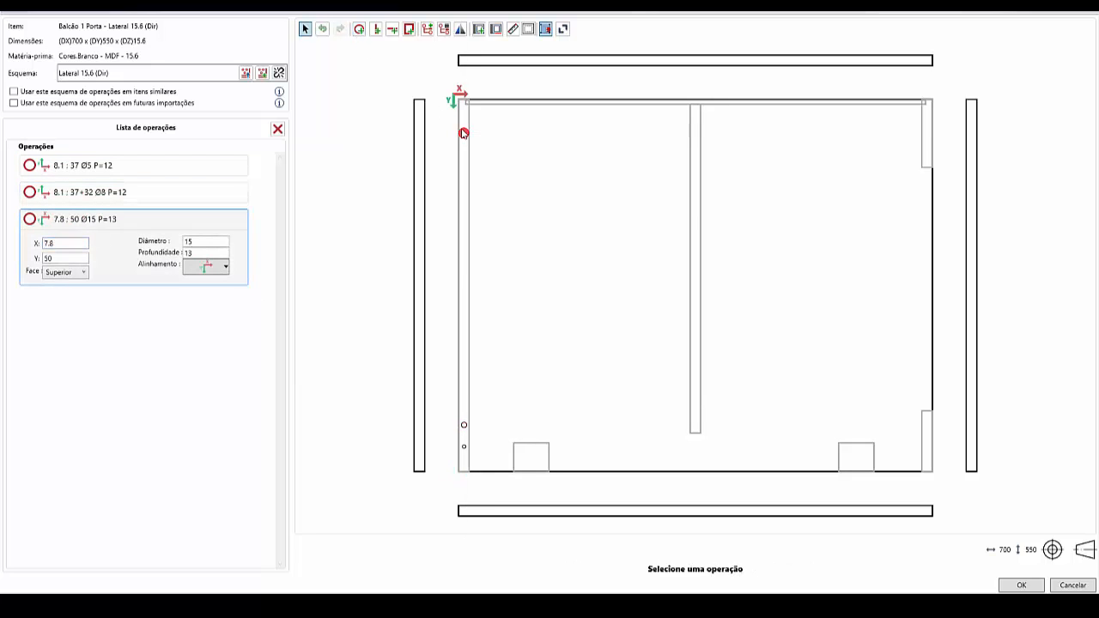
type("8")
left_click_drag(62, 242, 13, 251)
type("37")
left_click_drag(194, 244, 131, 252)
type("5 P=")
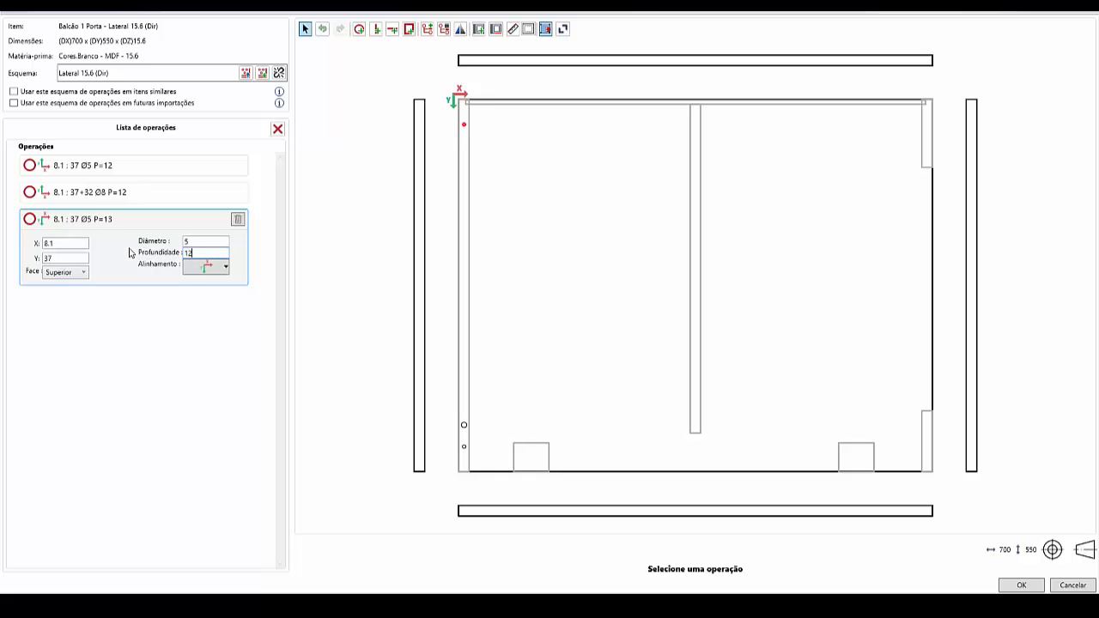
type("12")
Step: Add an upper-left hole at X 8.1, Y 37+32, diameter 8, depth 12, and mirror all holes to the panel's opposite edge
left_click(359, 29)
left_click(464, 142)
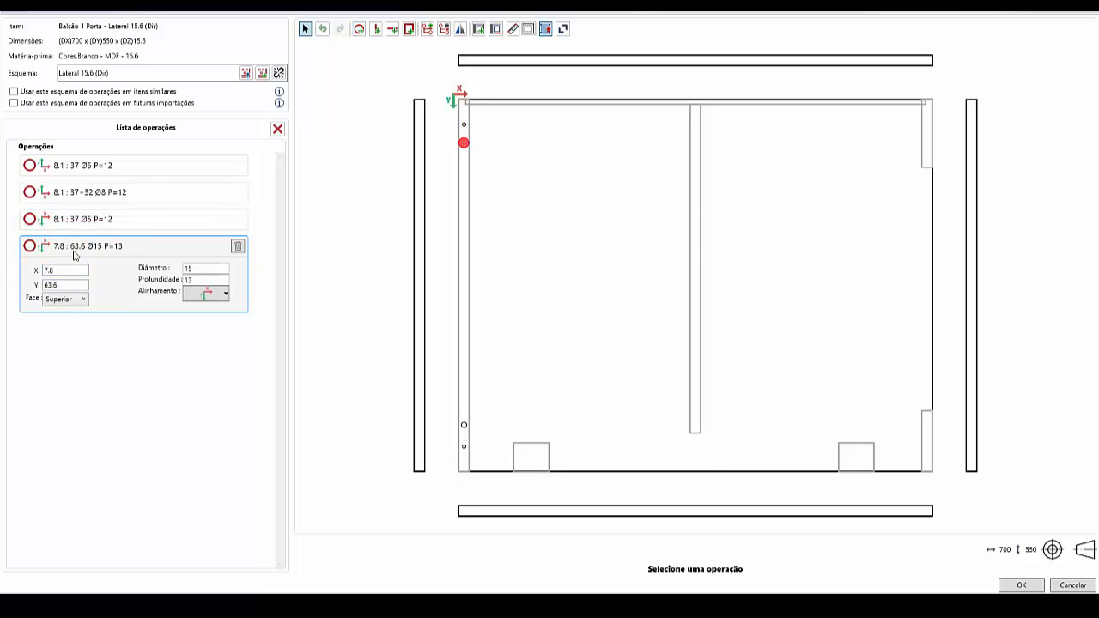
left_click_drag(82, 270, 11, 285)
type("37+32")
left_click_drag(200, 269, 138, 275)
type("8")
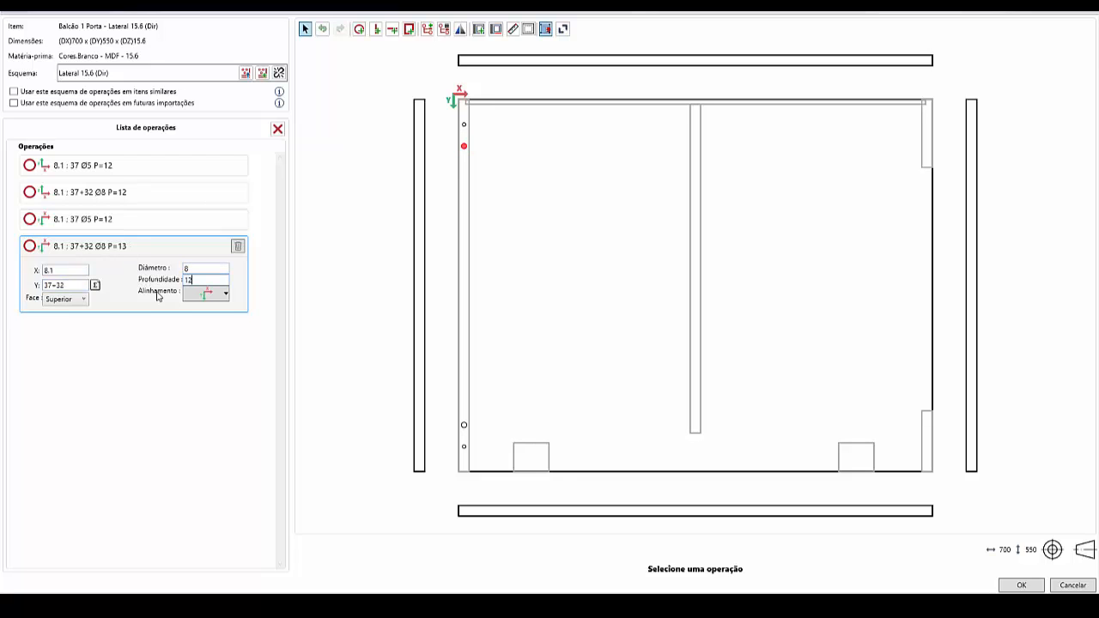
left_click(460, 28)
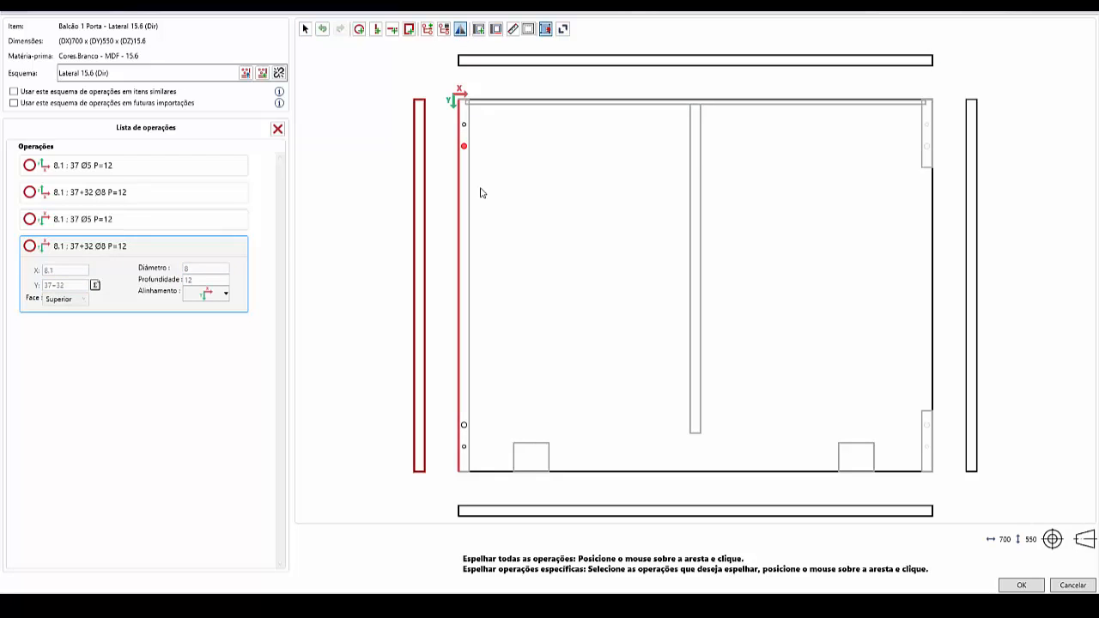
left_click(470, 204)
Step: Add a centred hole along the panel's left edge at X 8.1, Y $dy$/2, with diameter 8 and depth 12
left_click(359, 28)
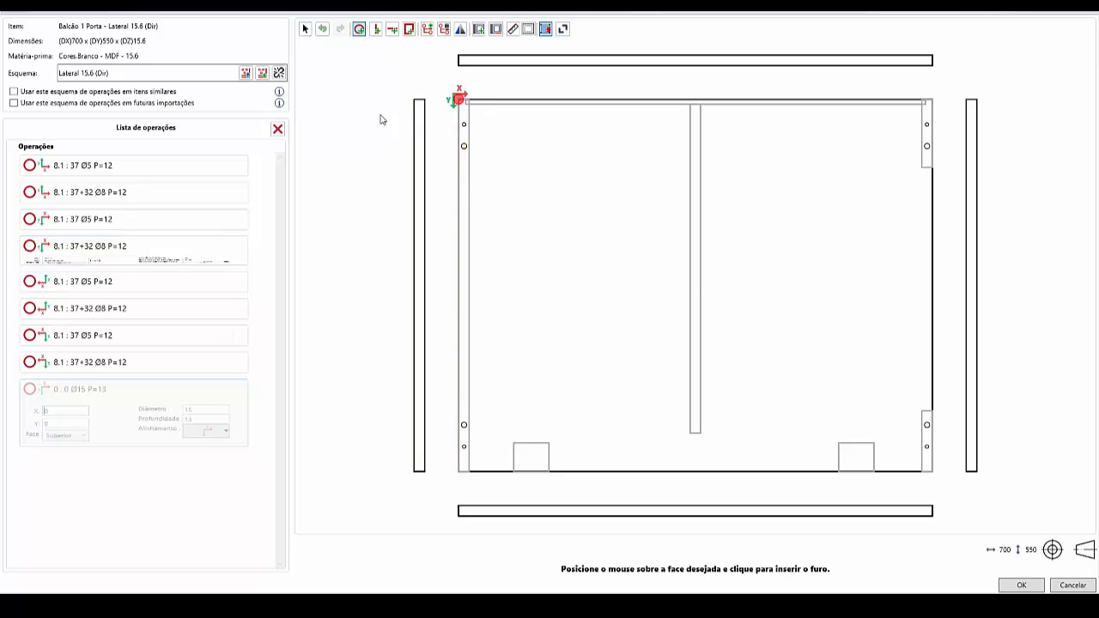
left_click(468, 271)
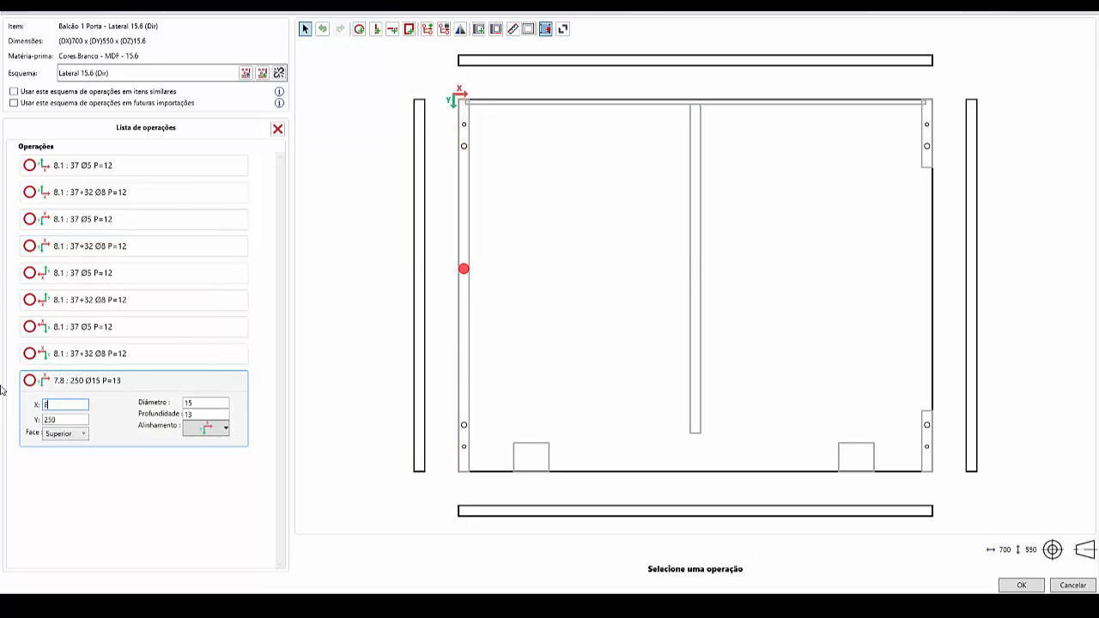
key("Tab")
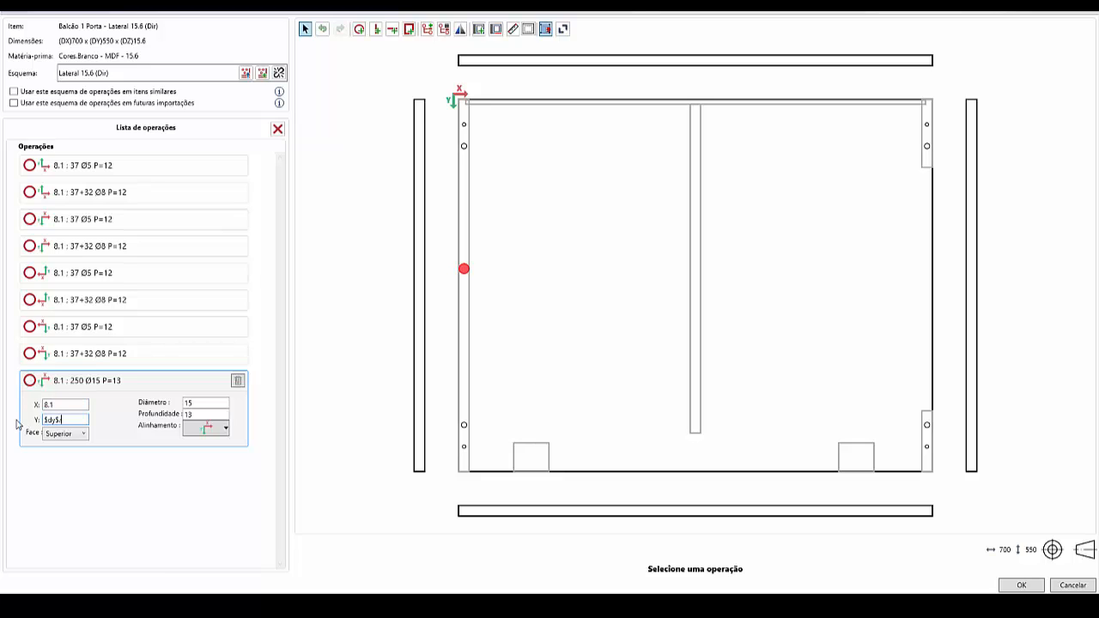
left_click(197, 402)
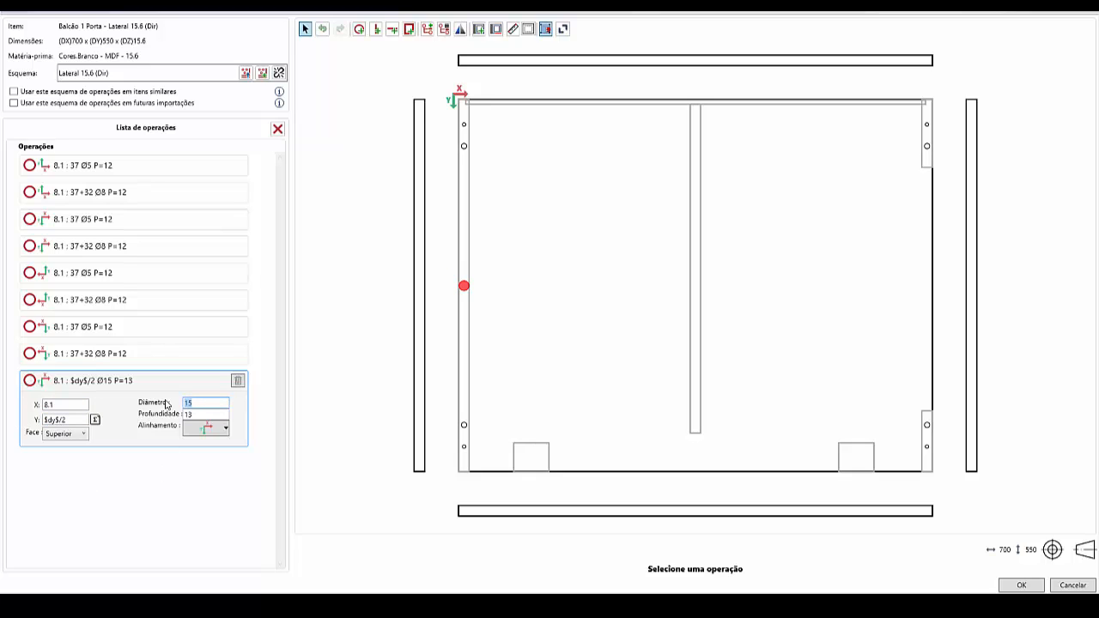
key("Tab")
type("12")
Step: Add a horizontal groove along the panel's upper edge at X 15.6-5, Y 3.5, with width 7 and length $dx$-2*10.6
left_click(393, 29)
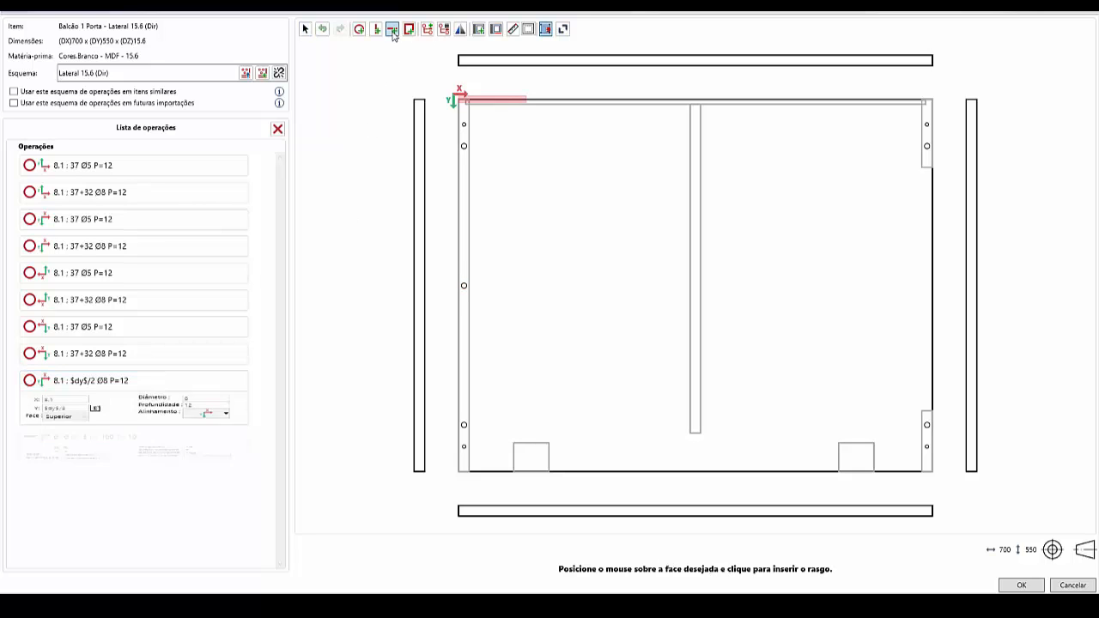
left_click(469, 106)
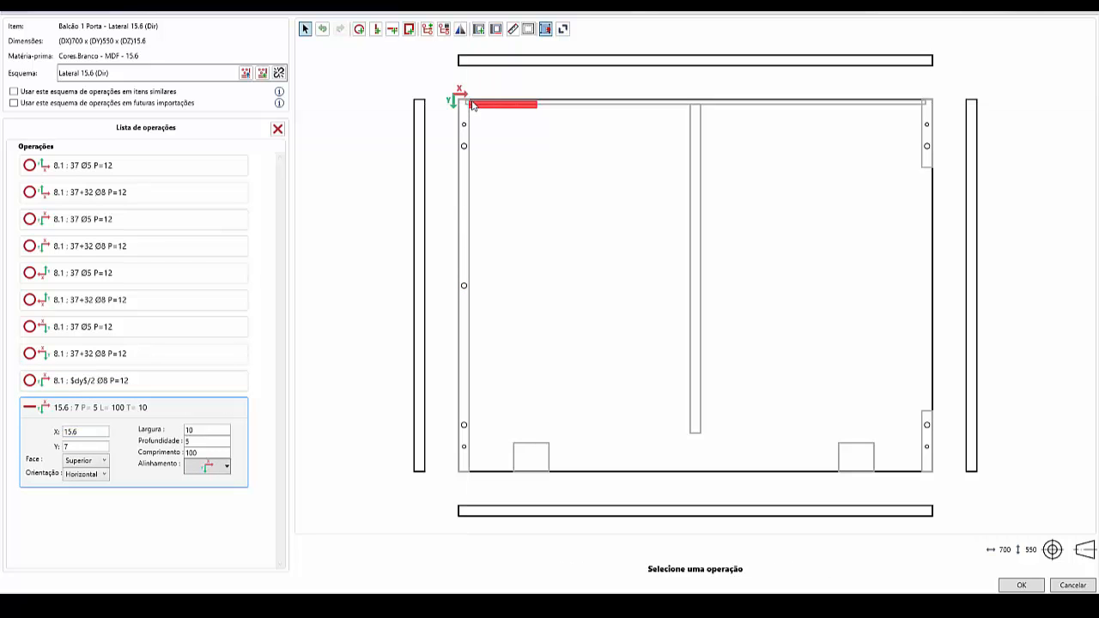
left_click(88, 447)
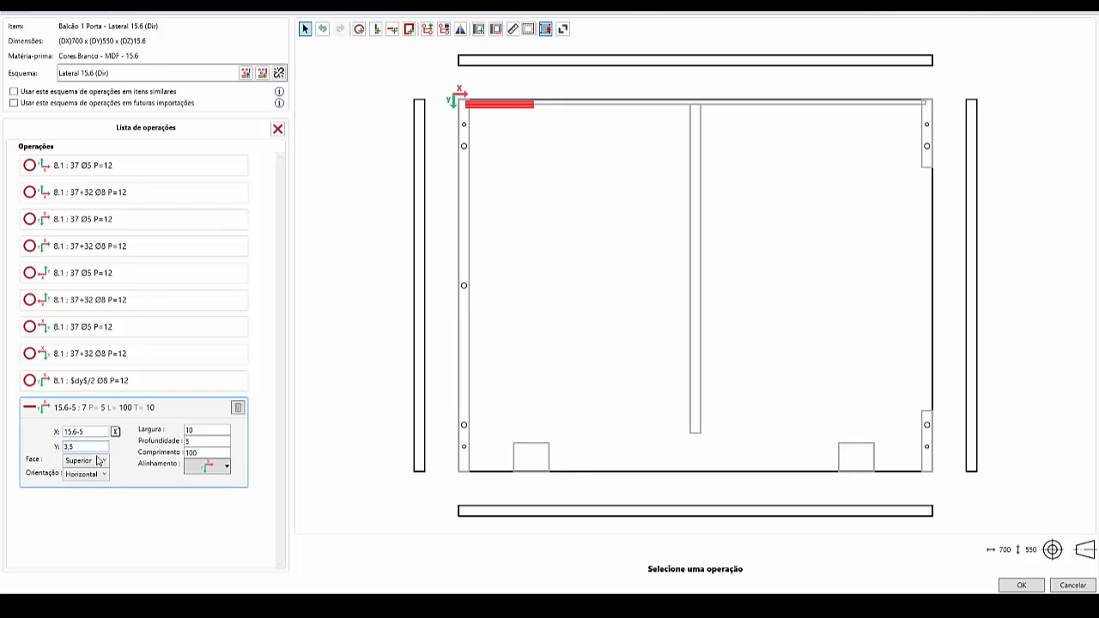
type("3,5")
key("Tab")
type("7")
left_click(204, 453)
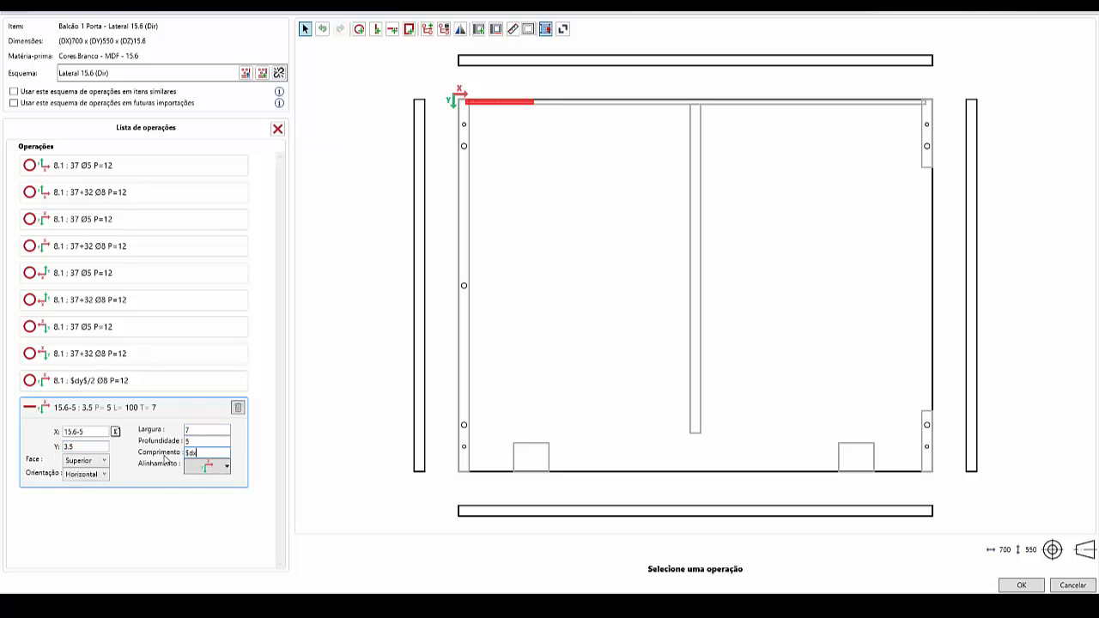
type("$dx$-2*10.6")
key("Return")
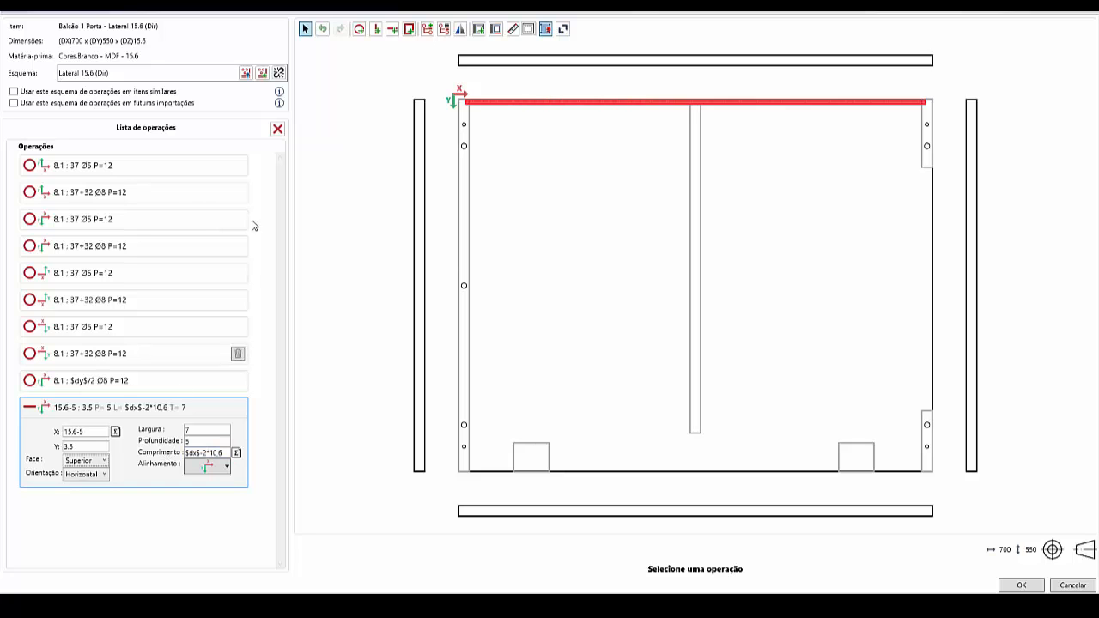
Step: Add a hole at the upper end of the central strip at X 342.2-2.5, Y 37, with diameter 5 and depth 1
left_click(359, 28)
left_click(689, 135)
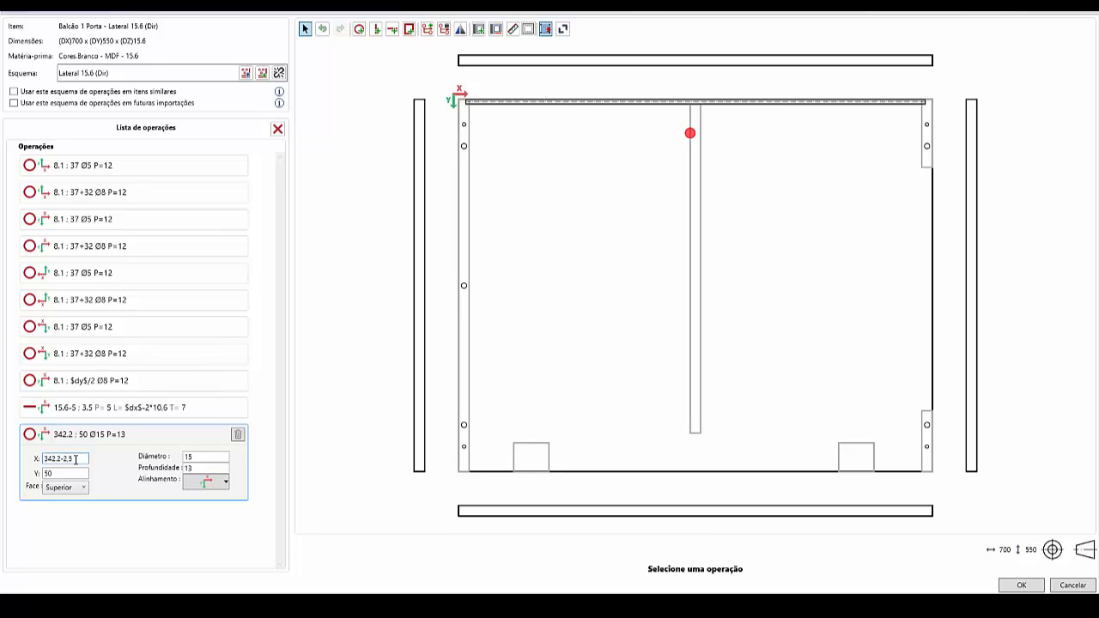
key("Tab")
type("37")
double_click(186, 457)
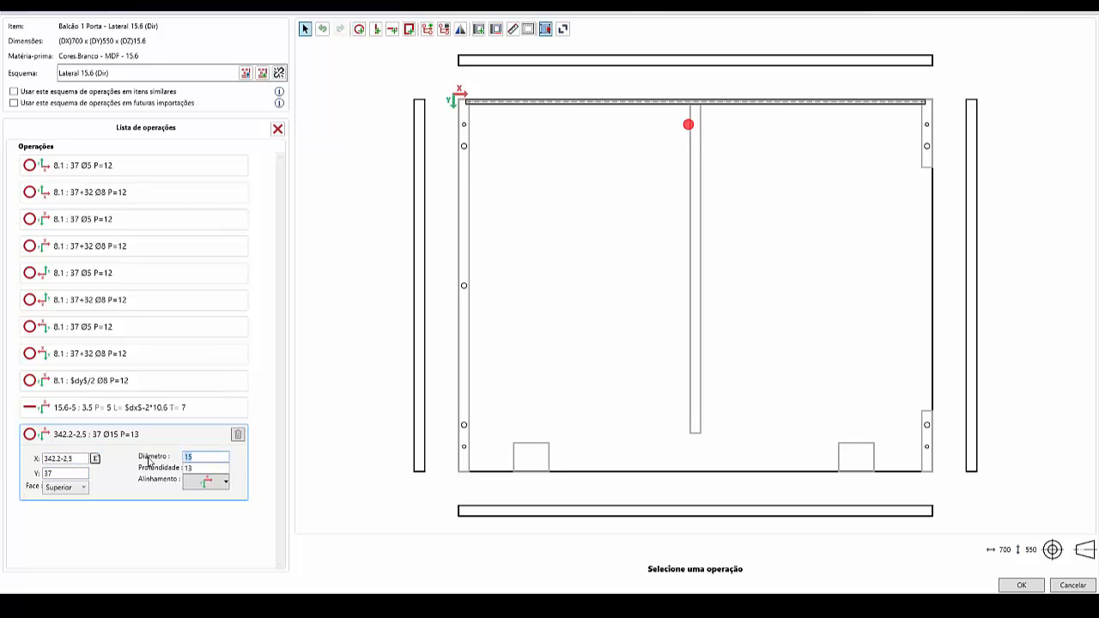
type("5")
left_click_drag(201, 470, 176, 477)
type("1")
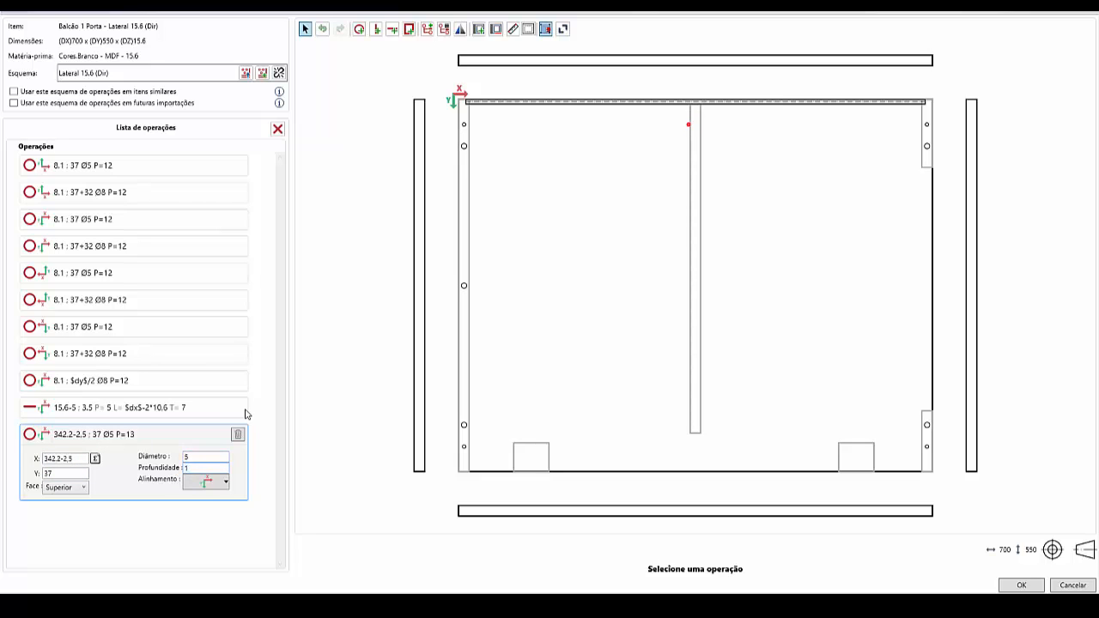
Step: Add a hole near the central strip's lower end, referenced to the lower-left corner, at X 342.2-2.5, Y 60+37, diameter 5, depth 1
left_click(360, 30)
left_click(690, 379)
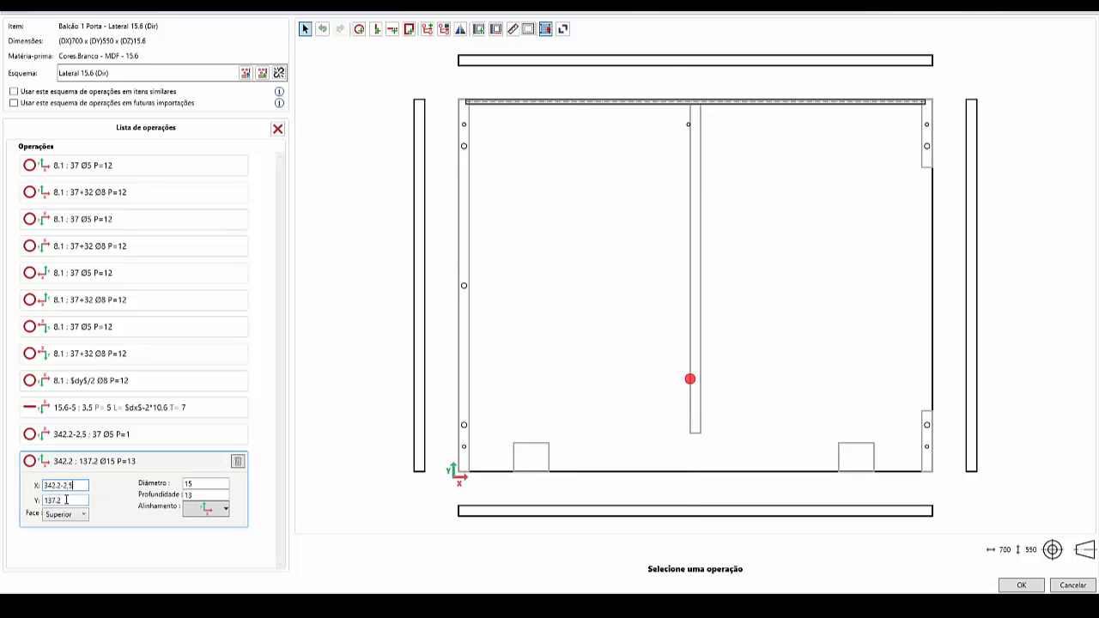
key("Tab")
type("60-37")
key("Tab")
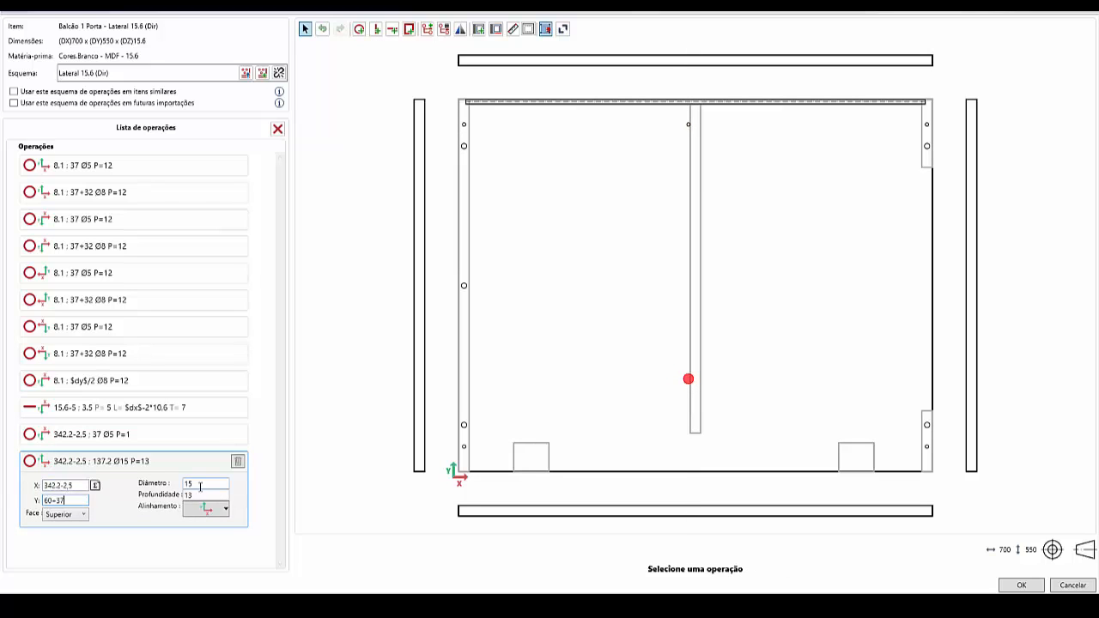
type("5")
key("Tab")
type("1")
key("Tab")
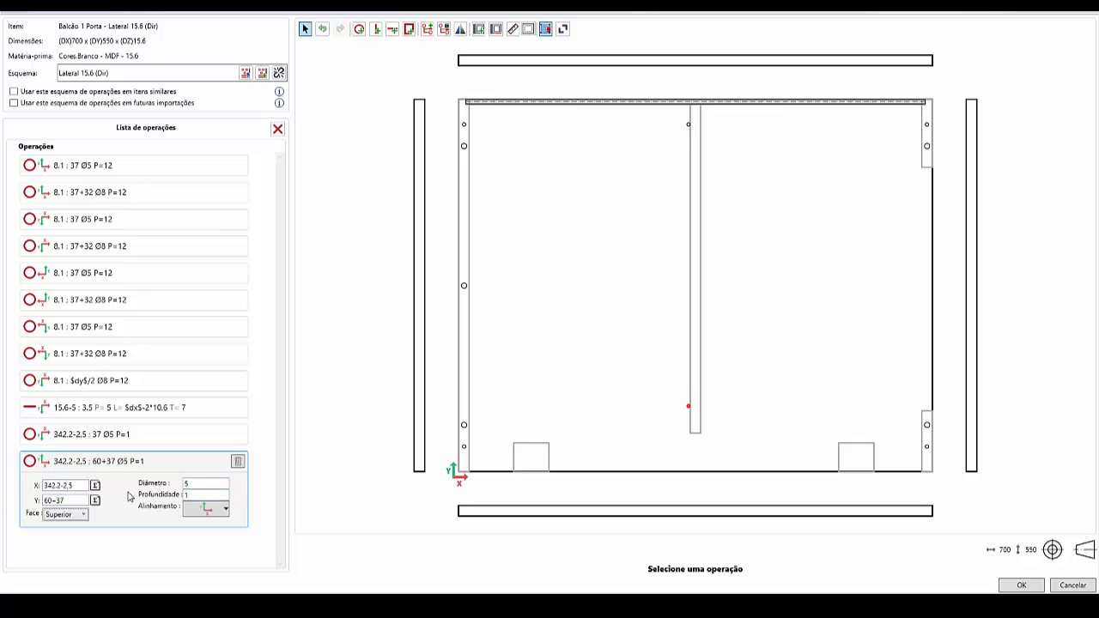
Step: Insert the Calço da dobradiça operation block at both hinge plate outlines along the panel's lower edge
left_click(444, 29)
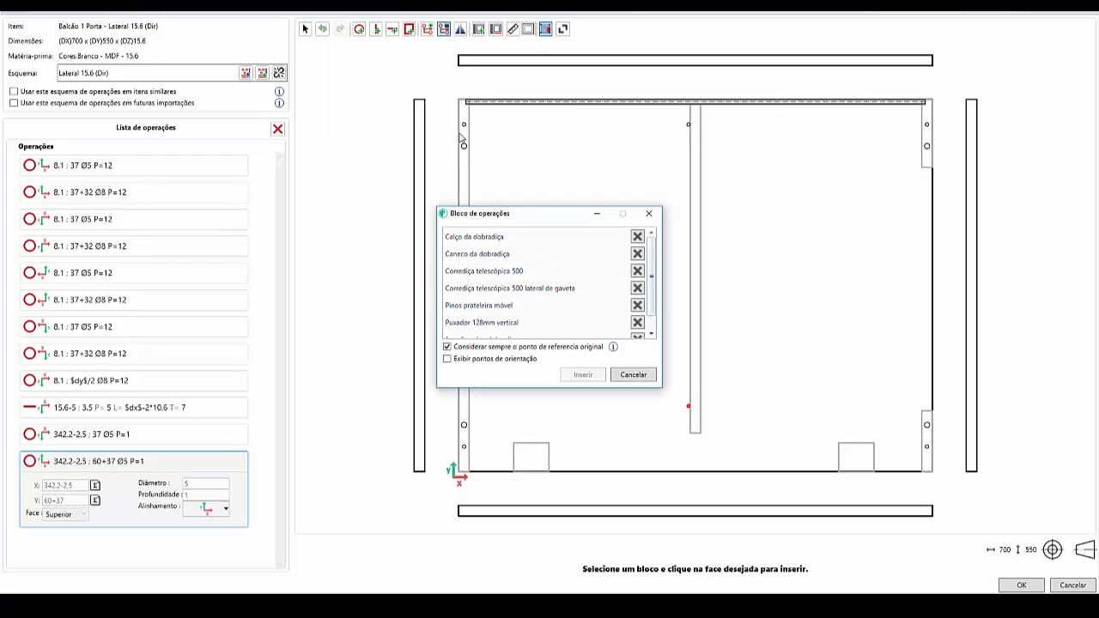
left_click(478, 239)
left_click(583, 375)
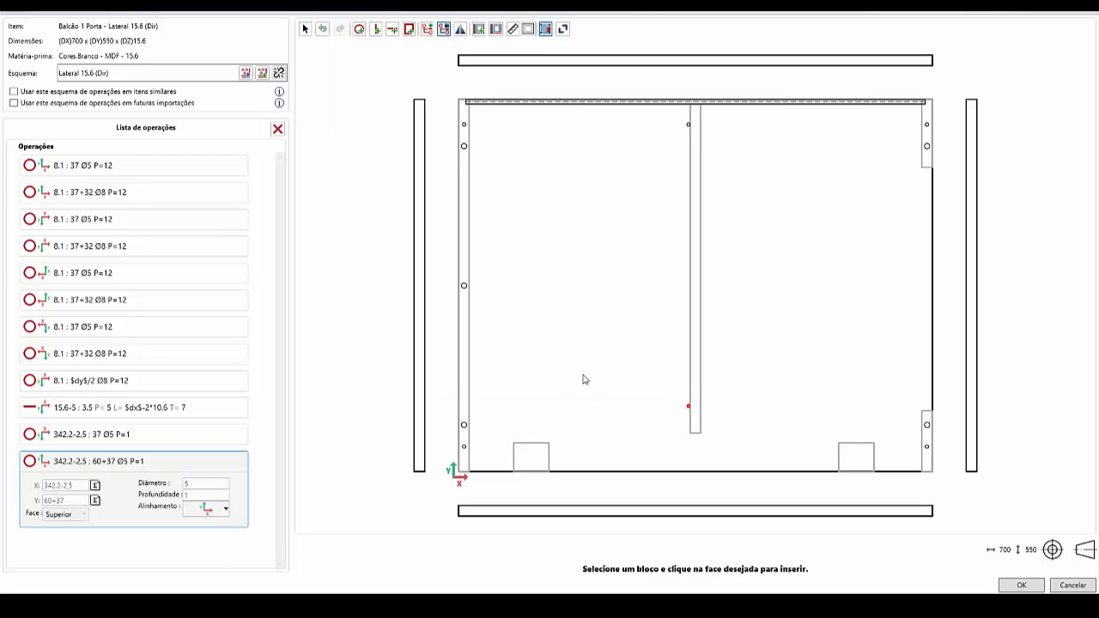
left_click(532, 447)
left_click(861, 445)
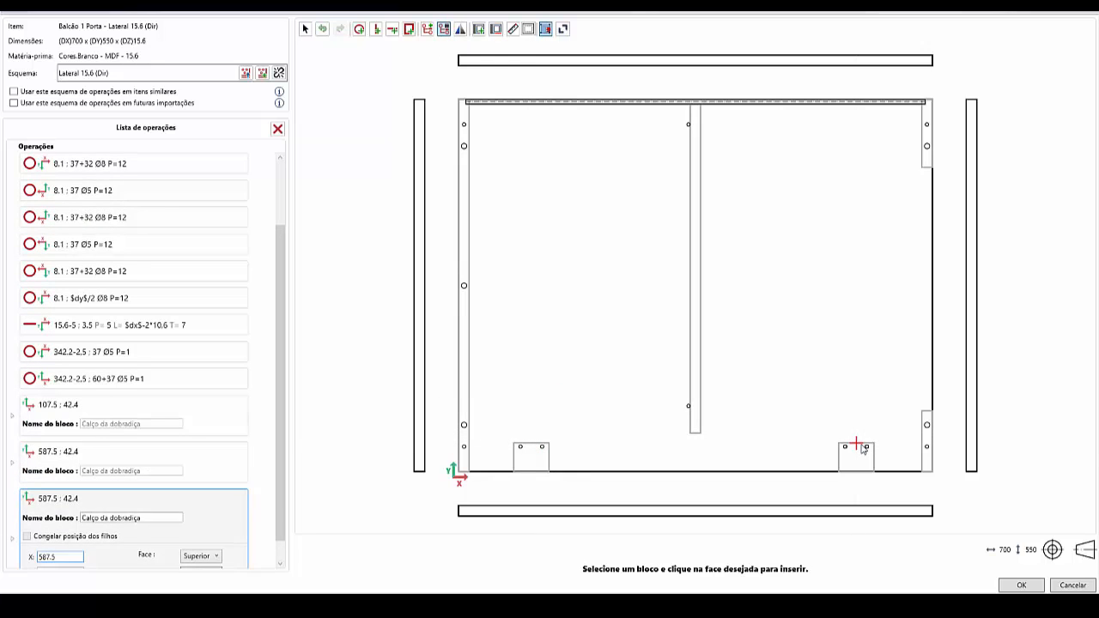
key("Escape")
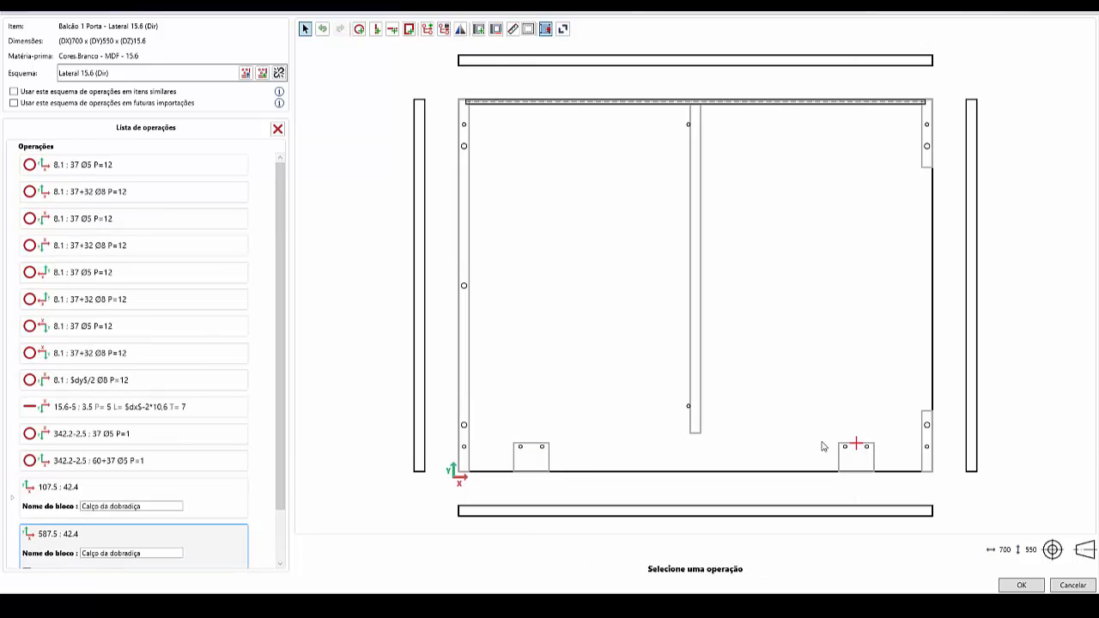
Step: Save the operations as scheme Lateral 15.6 (Dir) in the lateral folder and accept the panel's operations
left_click(263, 74)
left_click(495, 251)
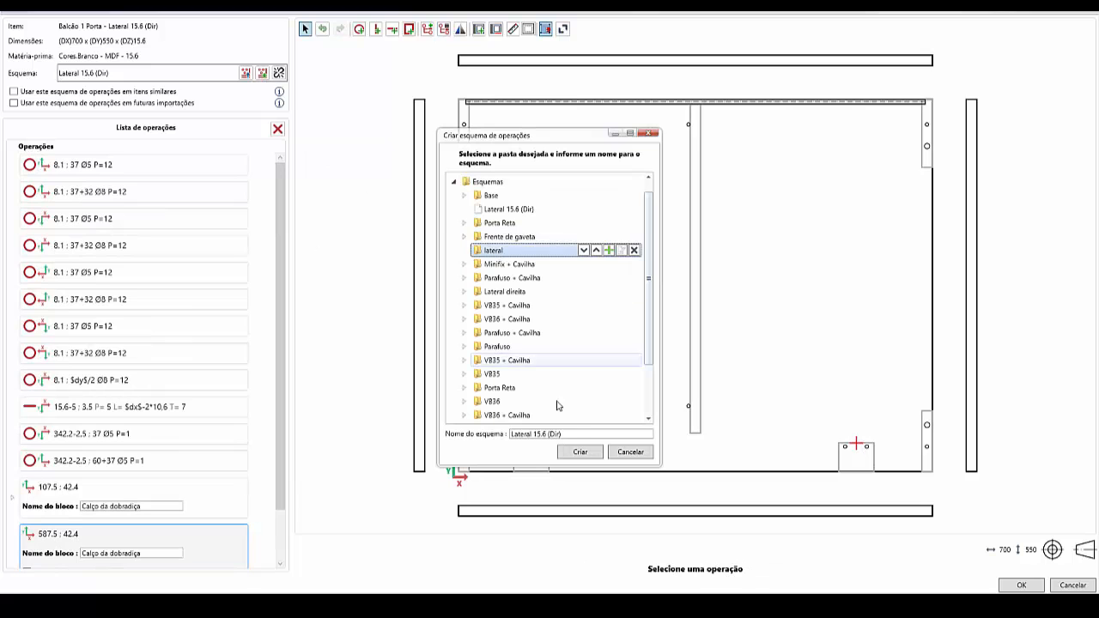
left_click(571, 433)
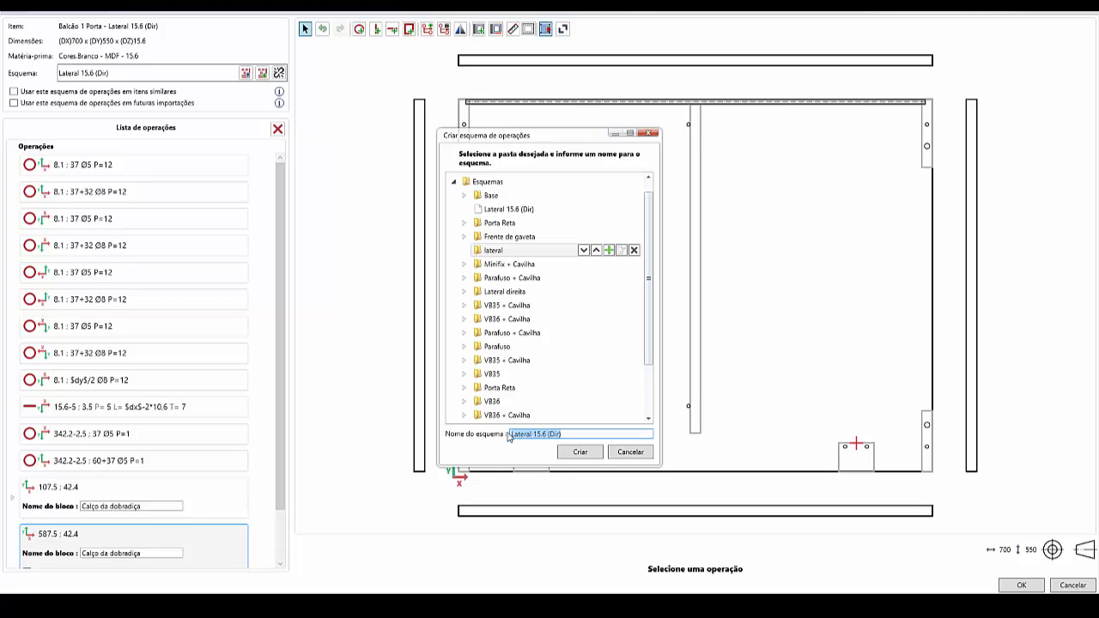
left_click(580, 453)
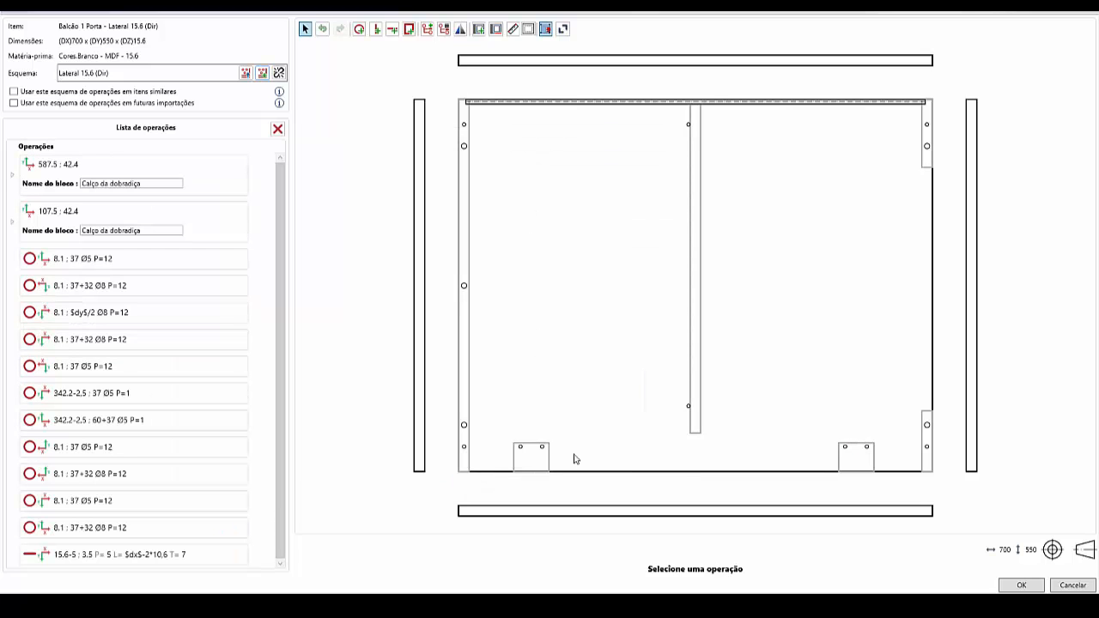
left_click(1013, 585)
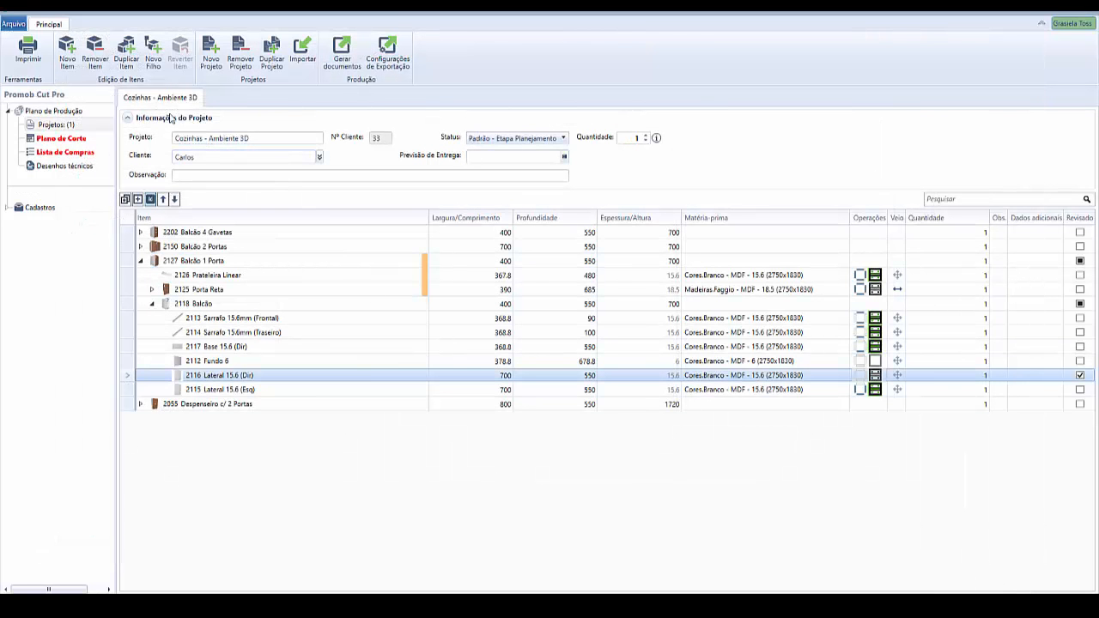
left_click(13, 24)
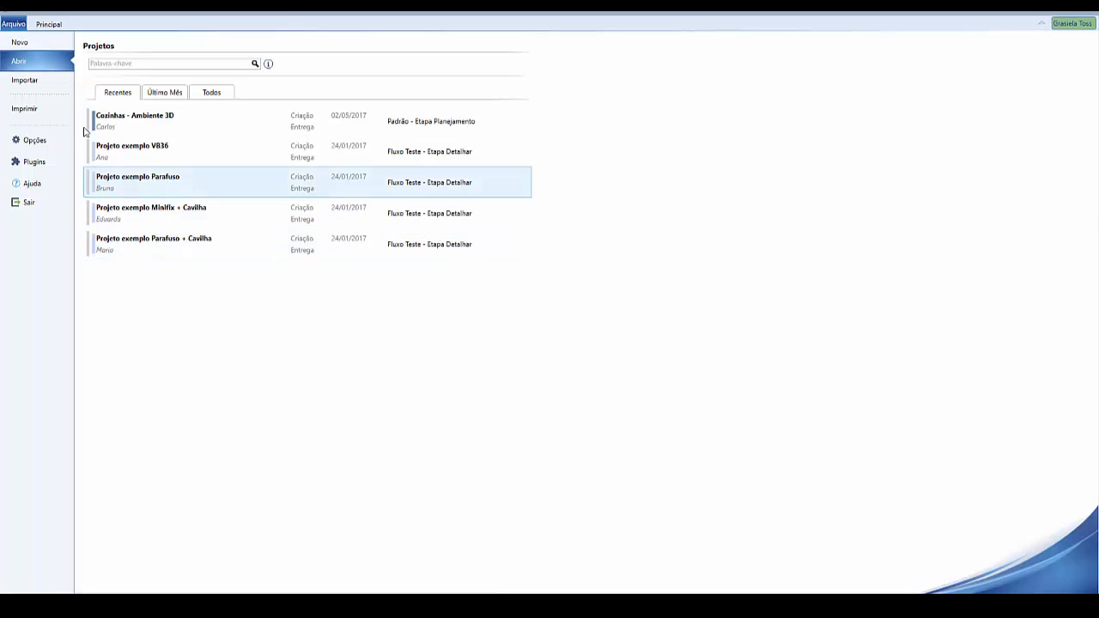
left_click(54, 25)
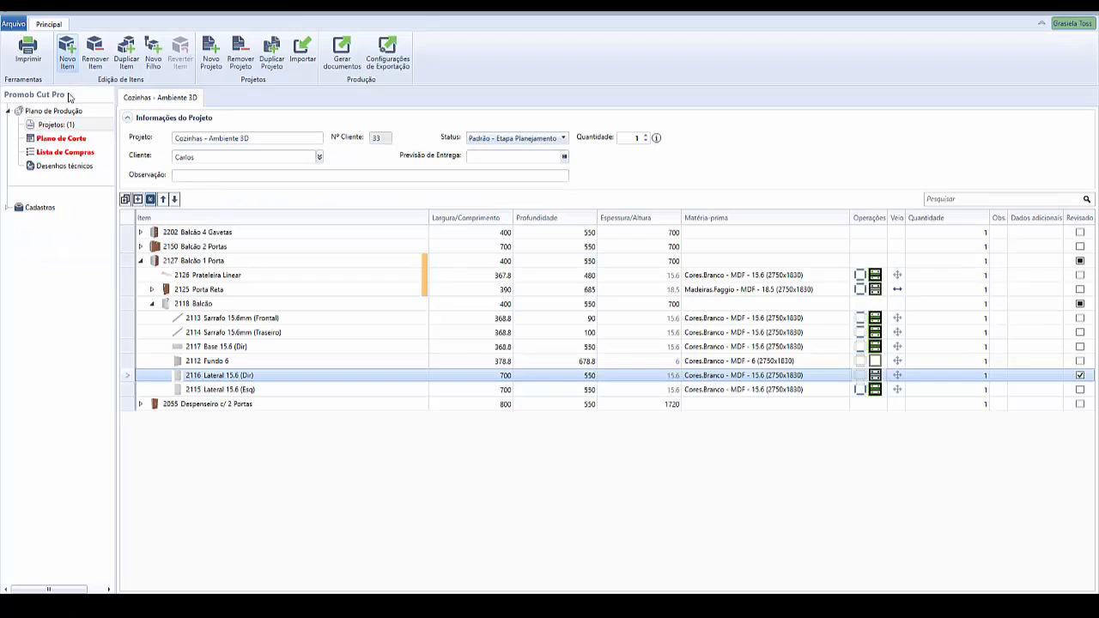
Step: View the technical drawing of the Lateral 15.6 (Dir) panel from the Balcão 1 Porta cabinet
left_click(80, 167)
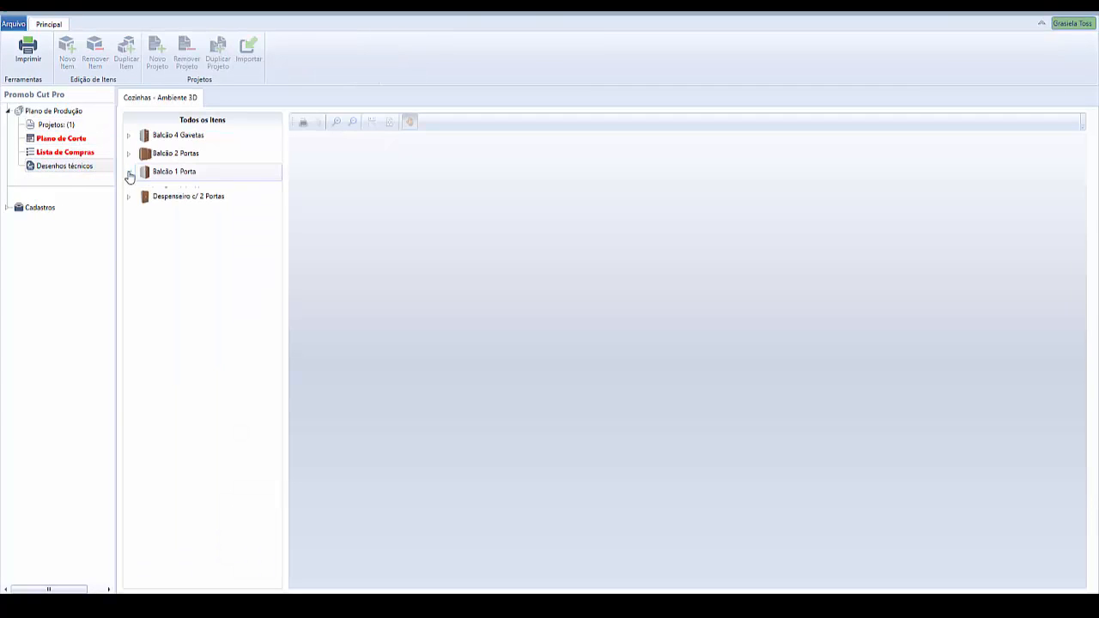
left_click(128, 172)
left_click(140, 226)
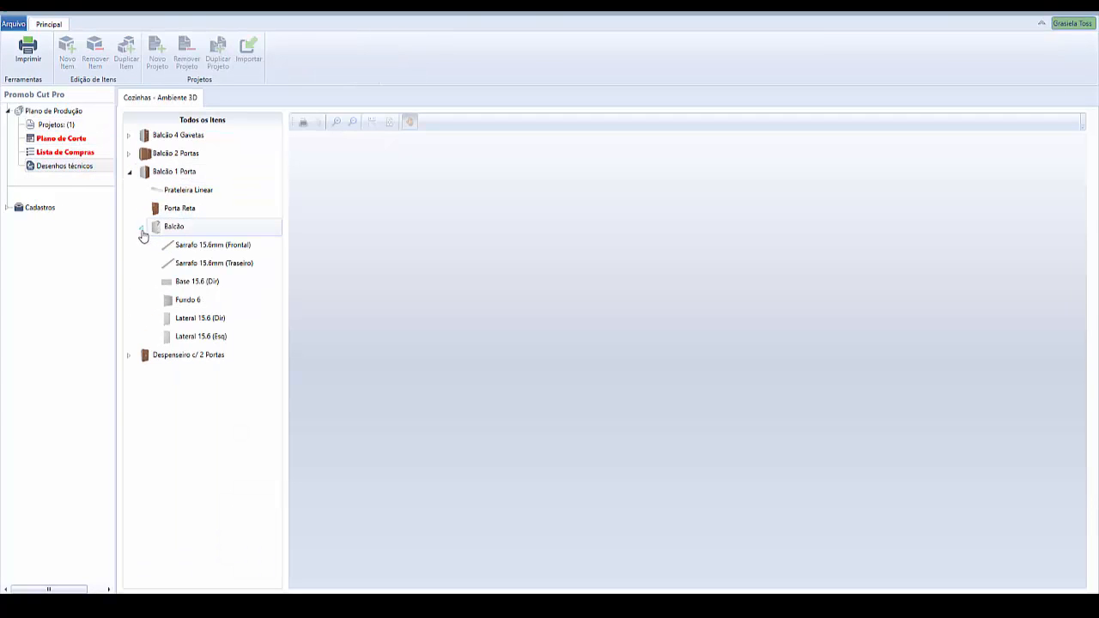
left_click(196, 319)
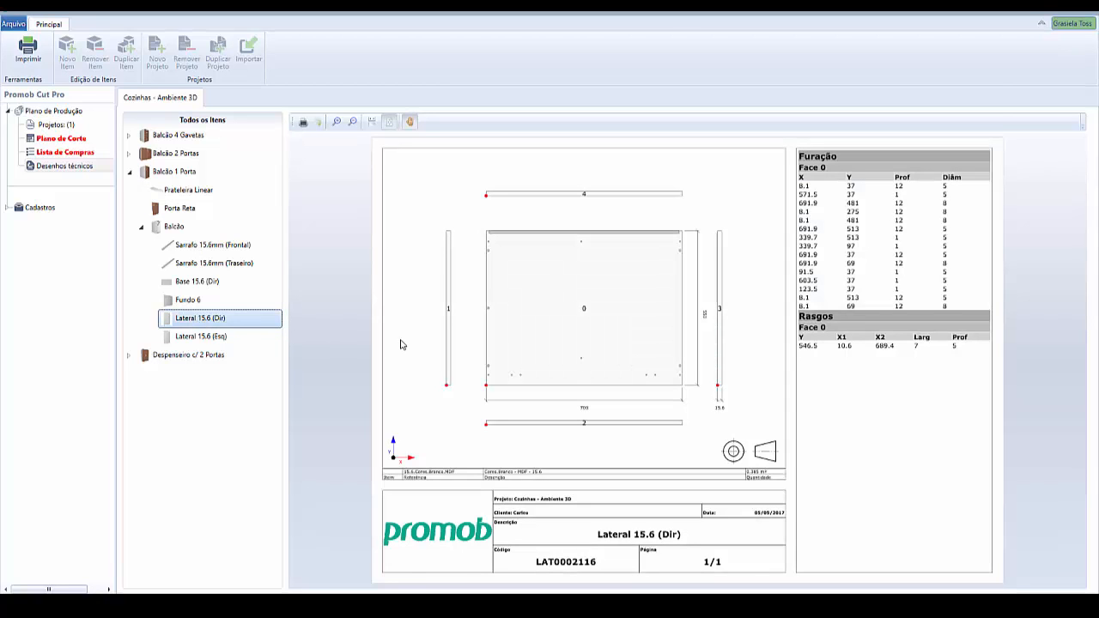
Step: Return to the project's item list and open the document generation options
left_click(74, 127)
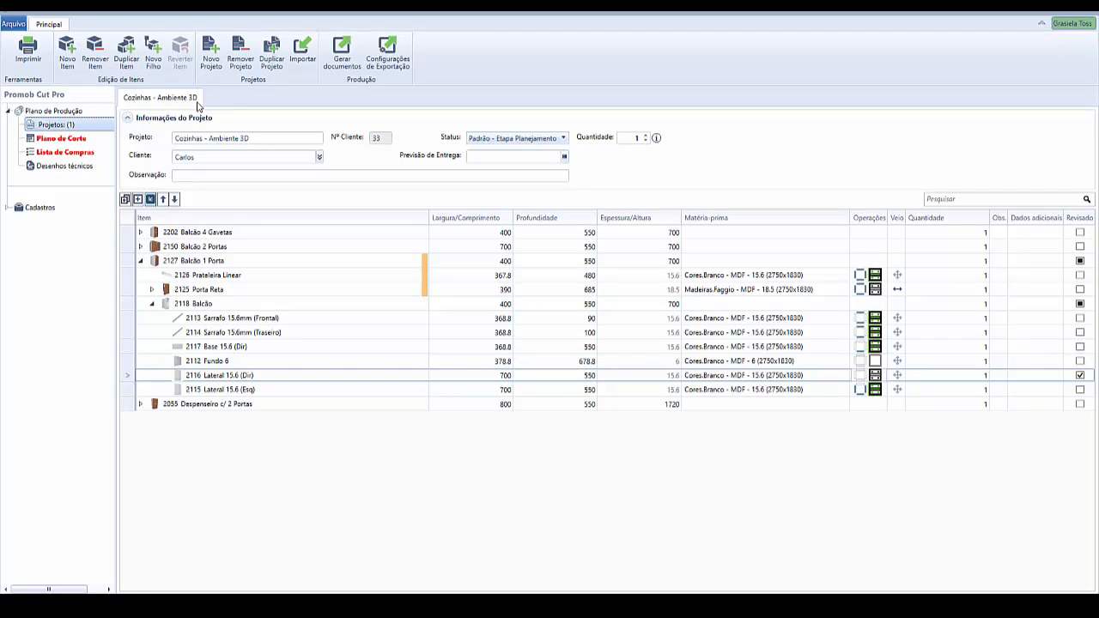
left_click(341, 57)
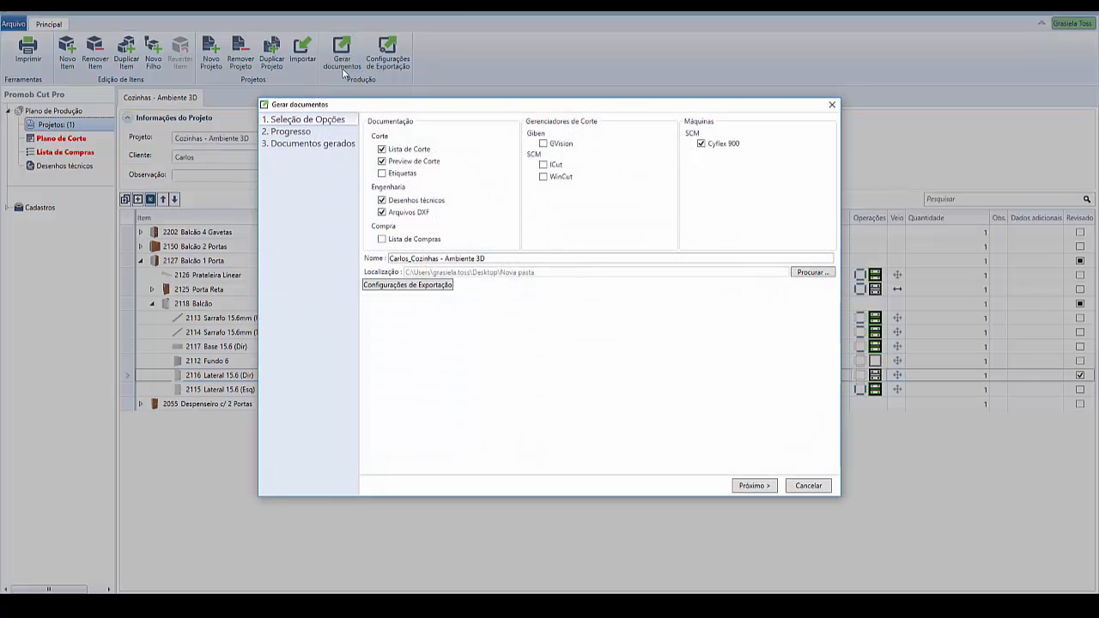